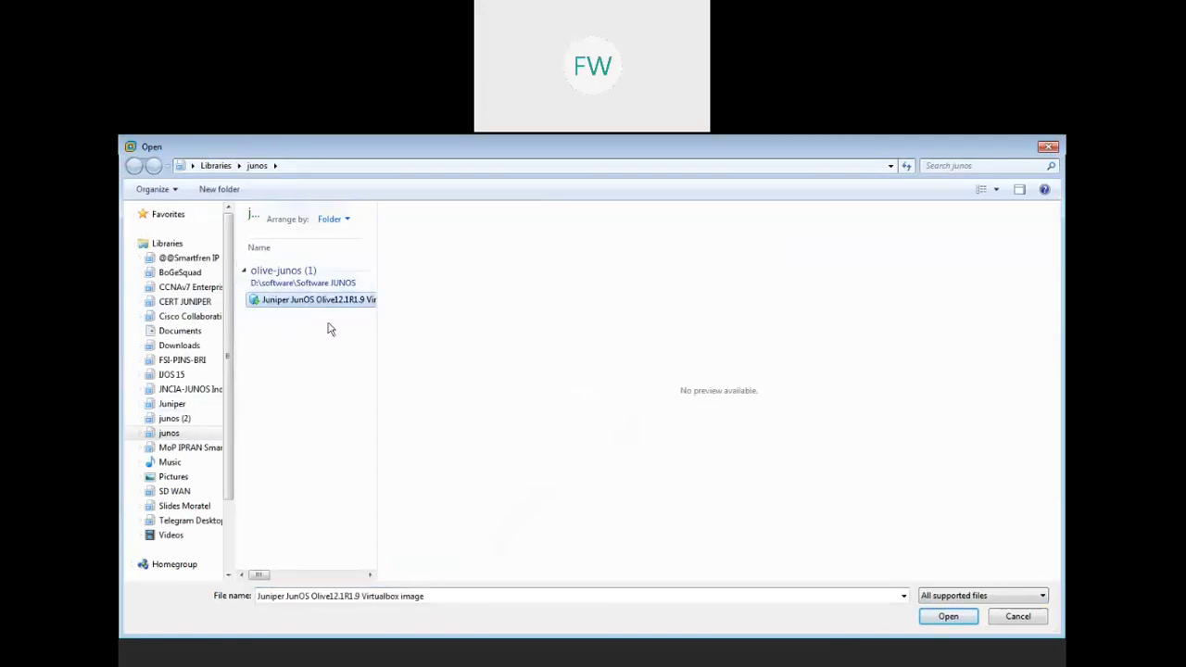
- Import the Olive JunOS image as a virtual machine named 'Olive.Junos'
left_click(948, 616)
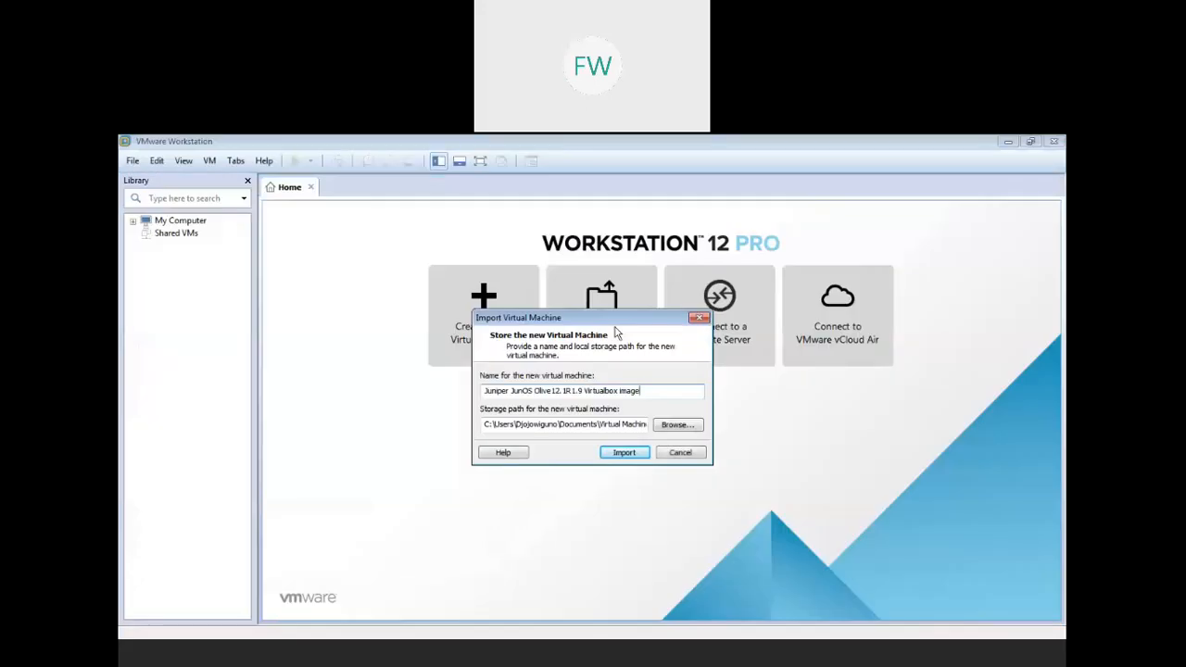
left_click_drag(666, 396, 130, 428)
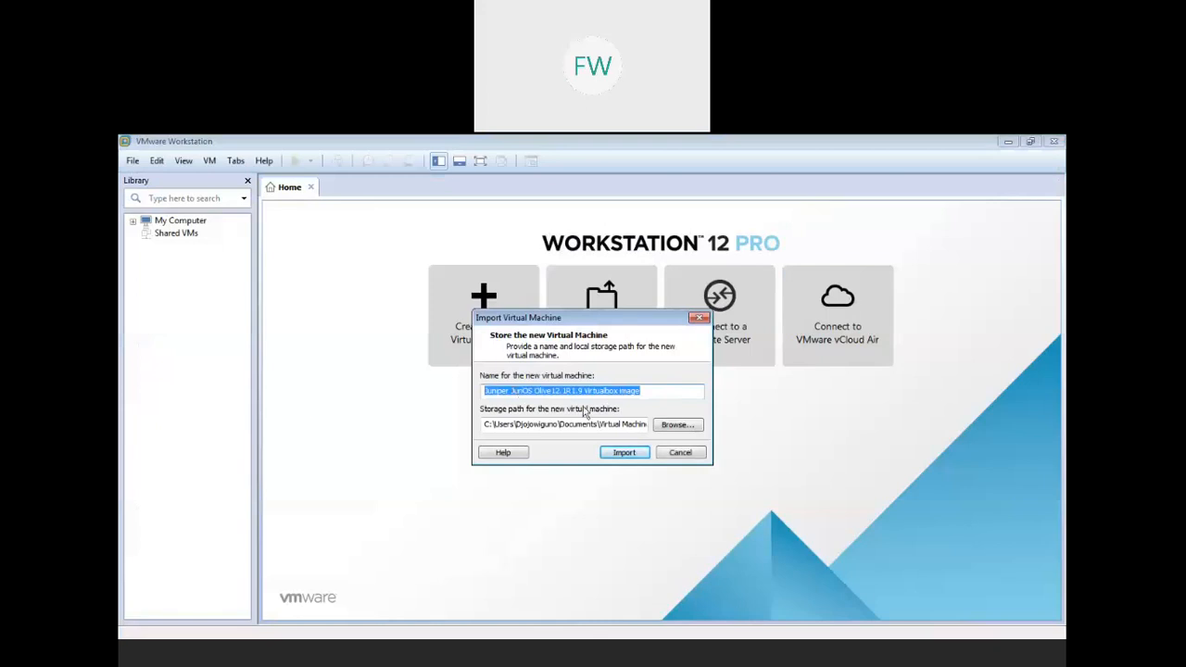
type("Olive.Junos")
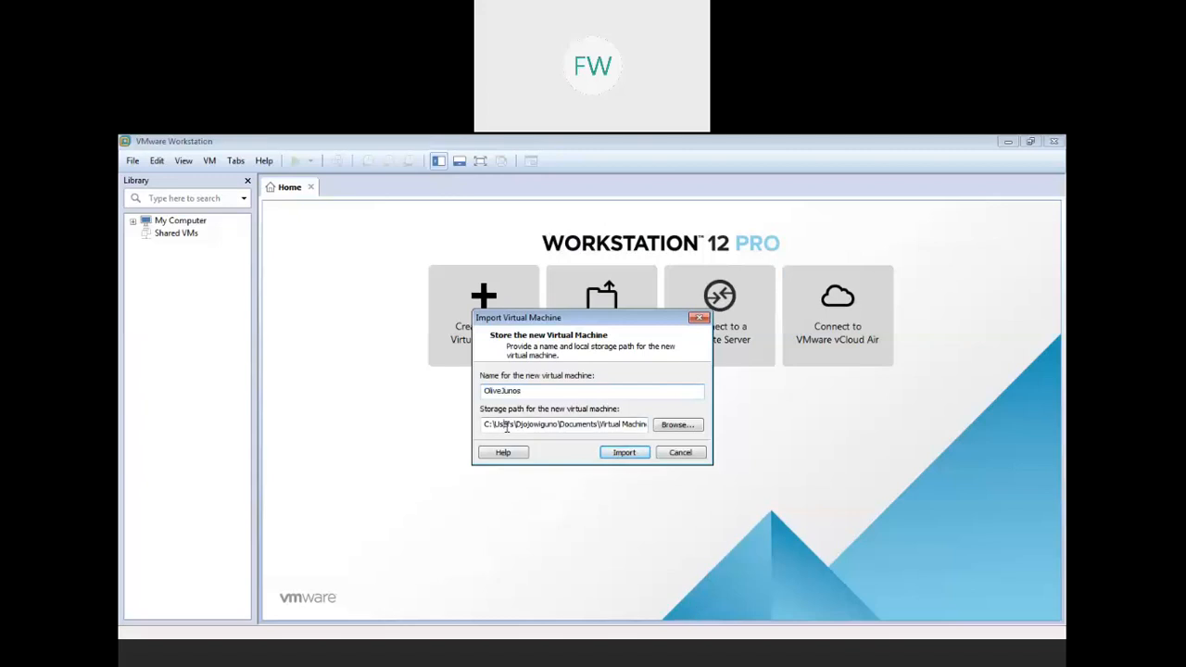
left_click(625, 452)
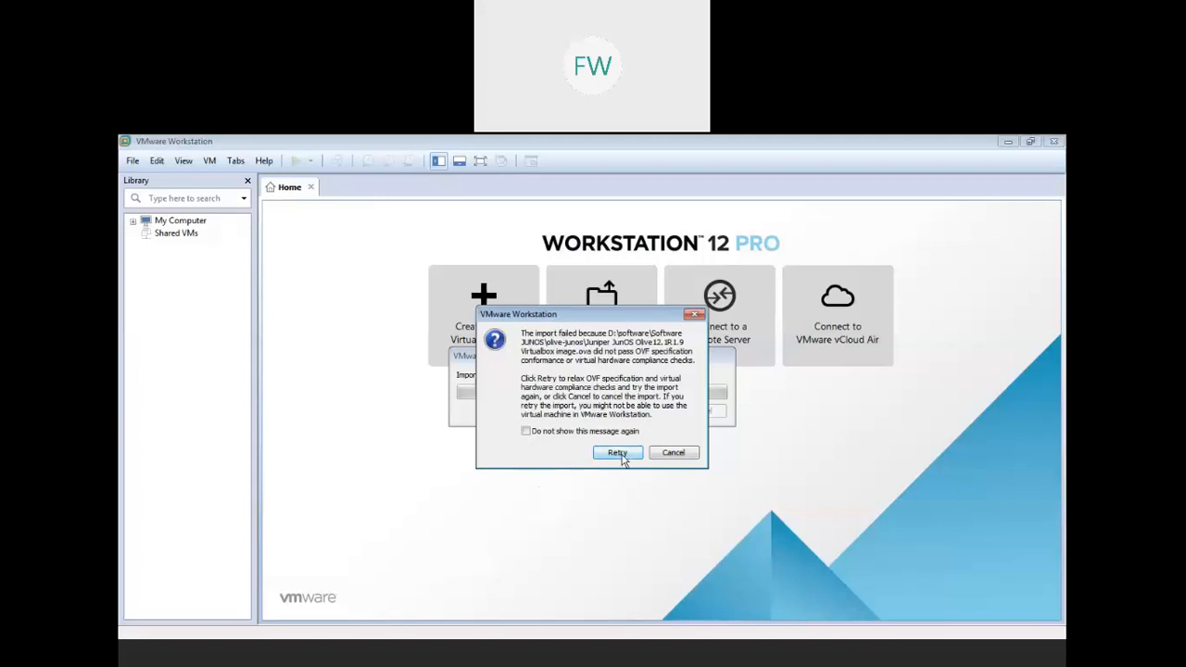
- Retry the import despite the failed compliance checks and dismiss the leftover grey popup
left_click(619, 454)
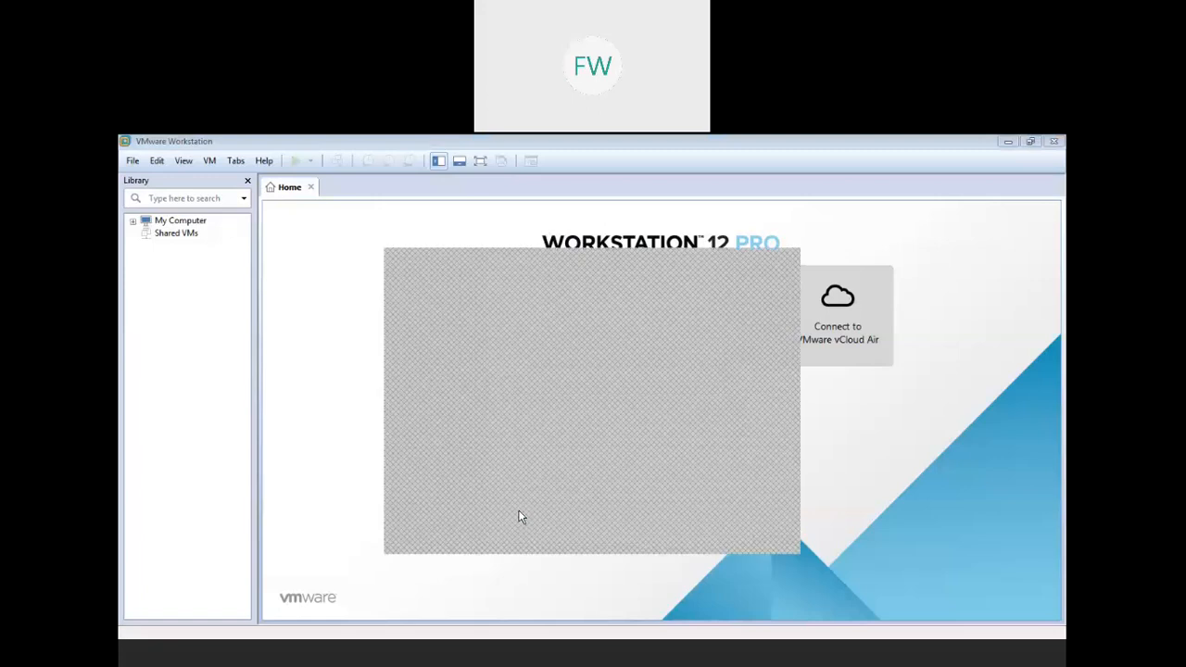
left_click(786, 261)
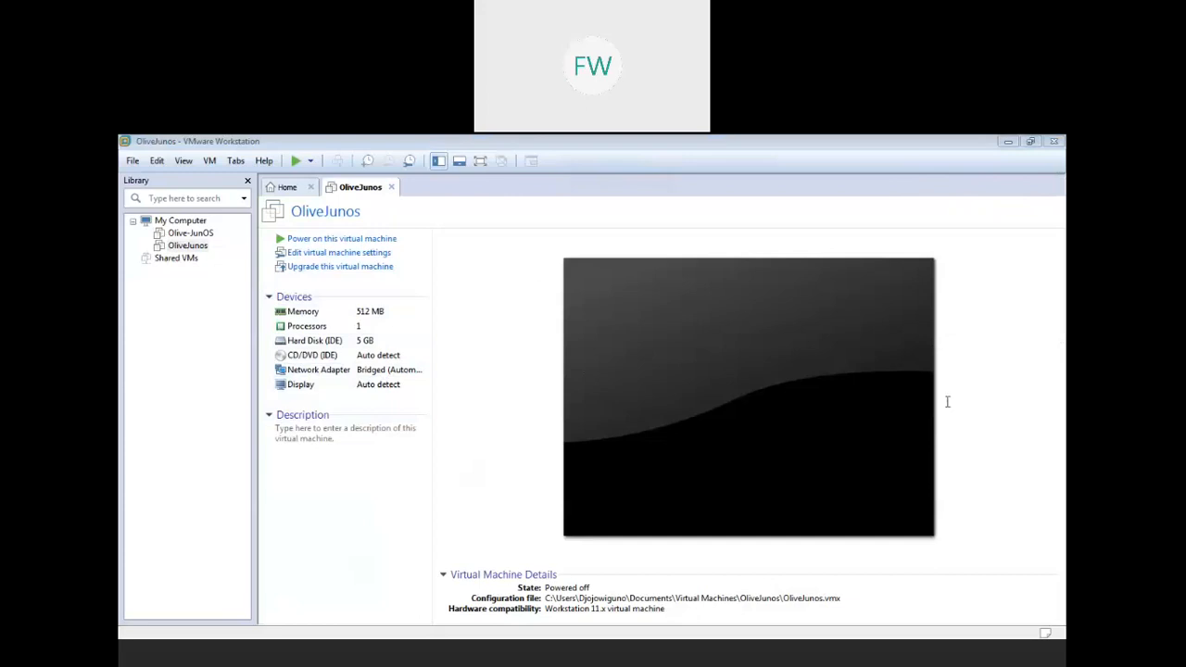
- Review the Logical System#1 topology on slide 12 of the lab presentation, then return to VMware
left_click(907, 656)
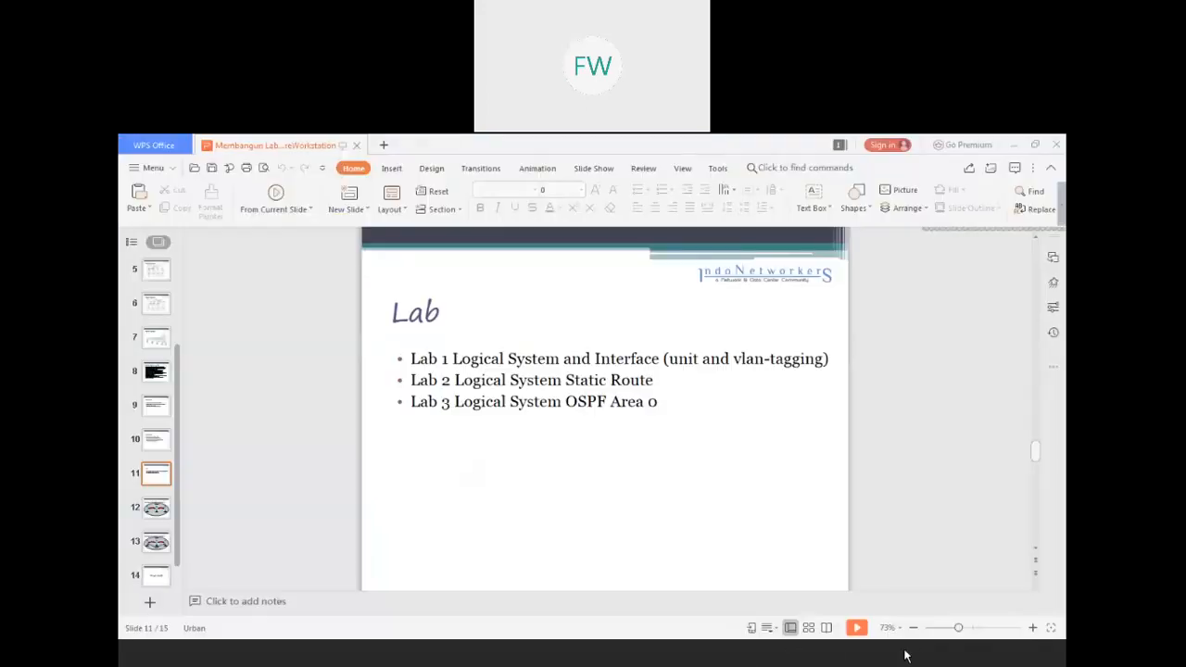
left_click(169, 512)
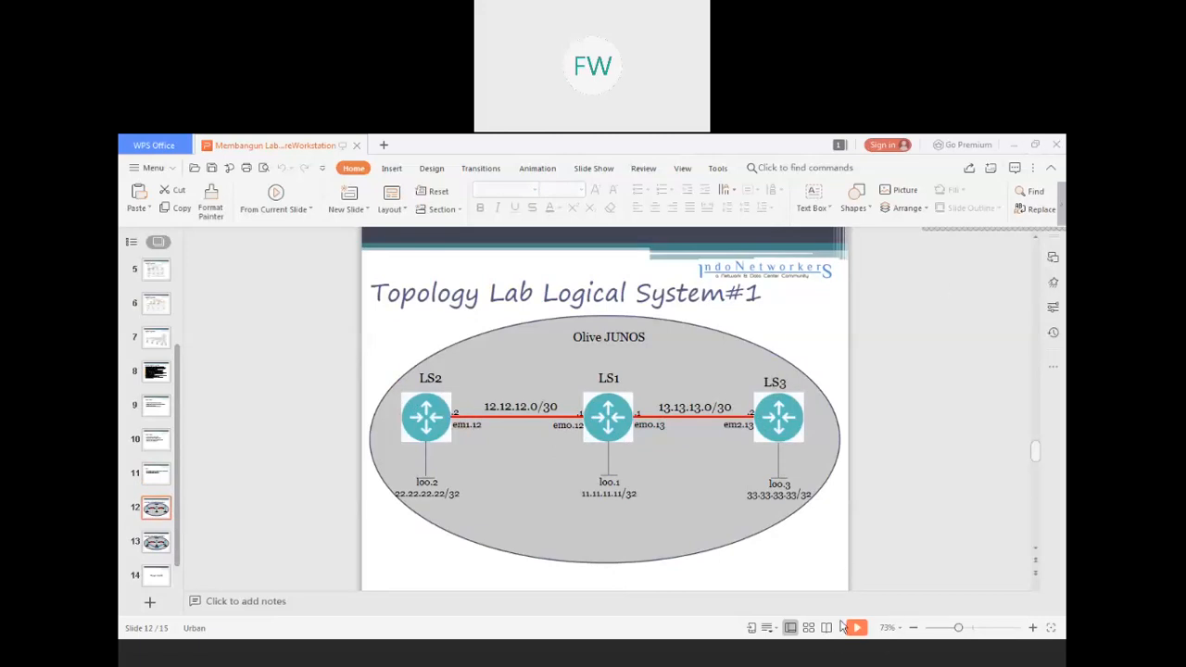
key("alt+Tab")
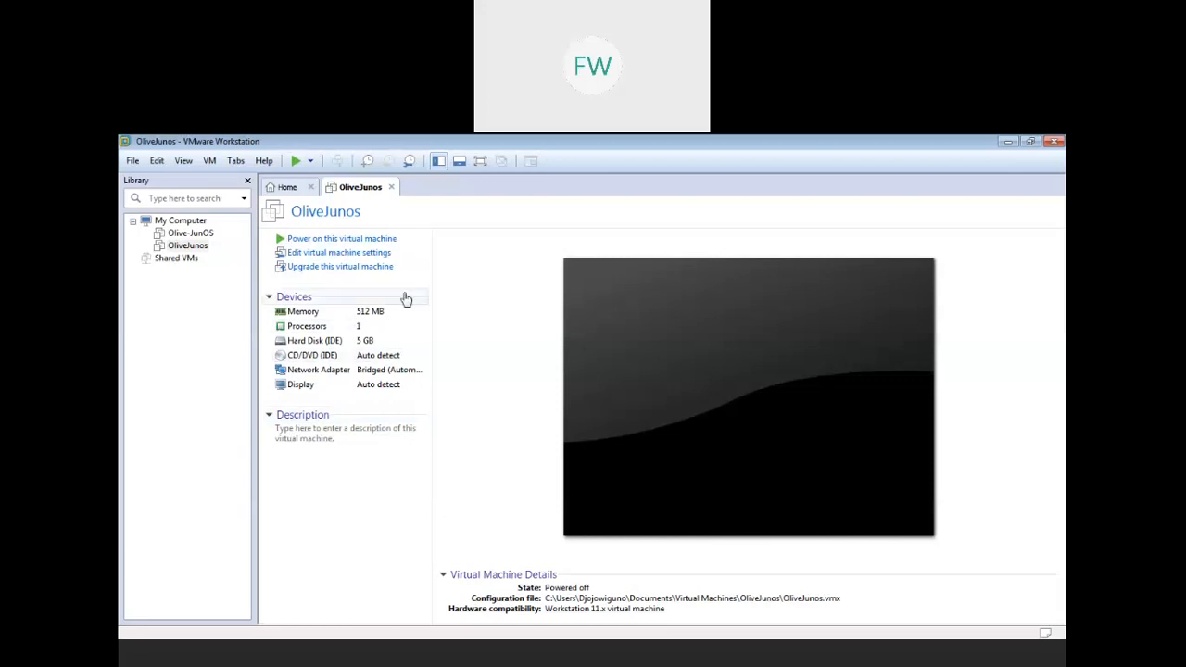
- Add a second network adapter to OliveJunos set to Host-only
left_click(352, 257)
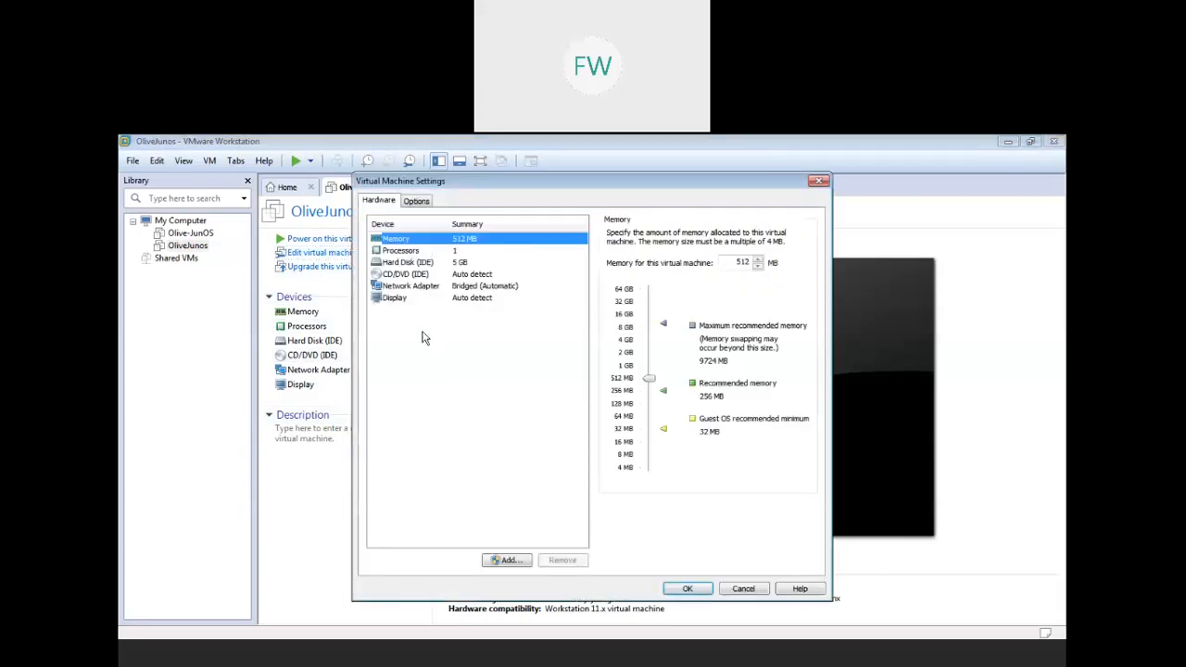
left_click(426, 289)
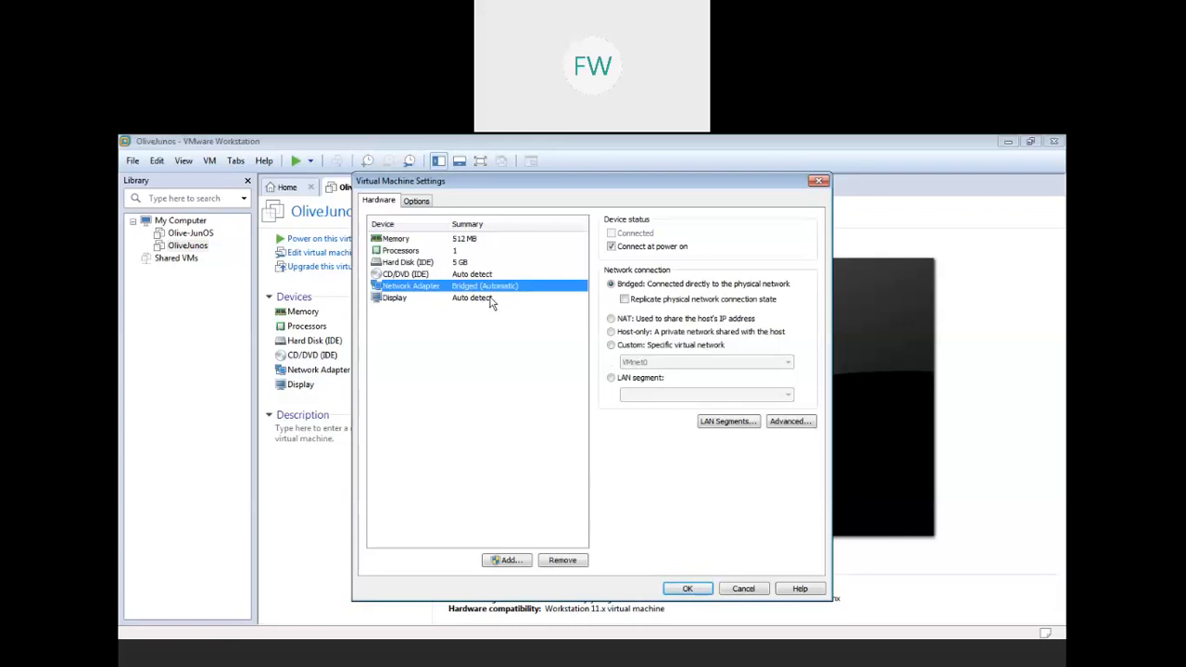
left_click(511, 562)
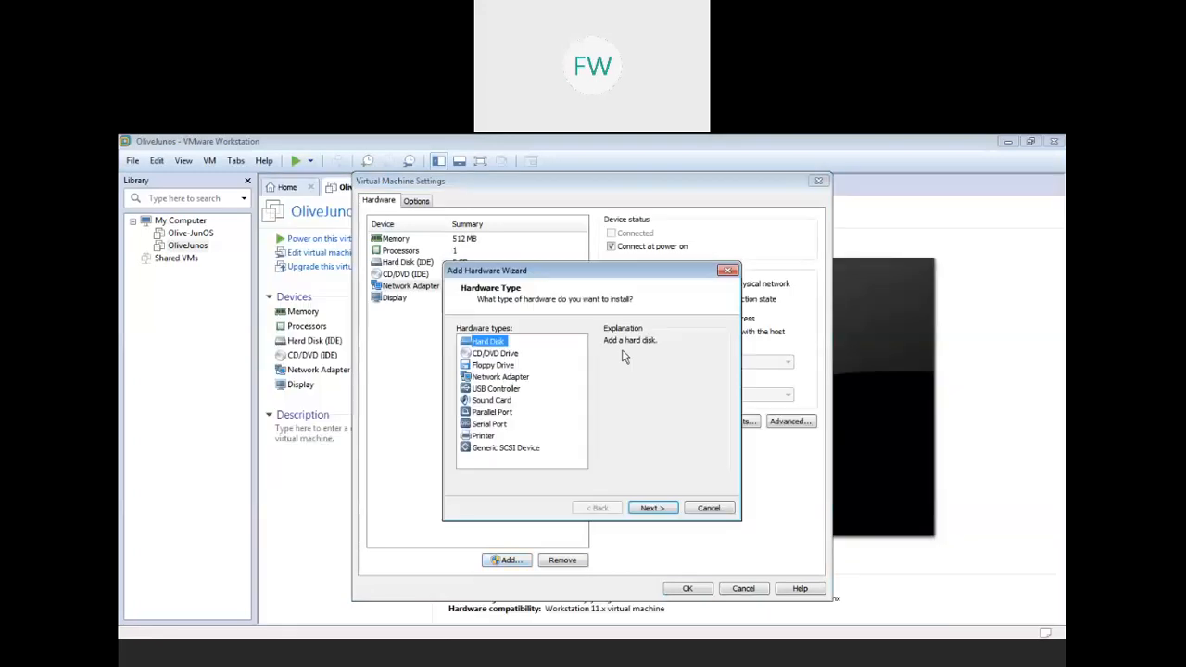
left_click(515, 378)
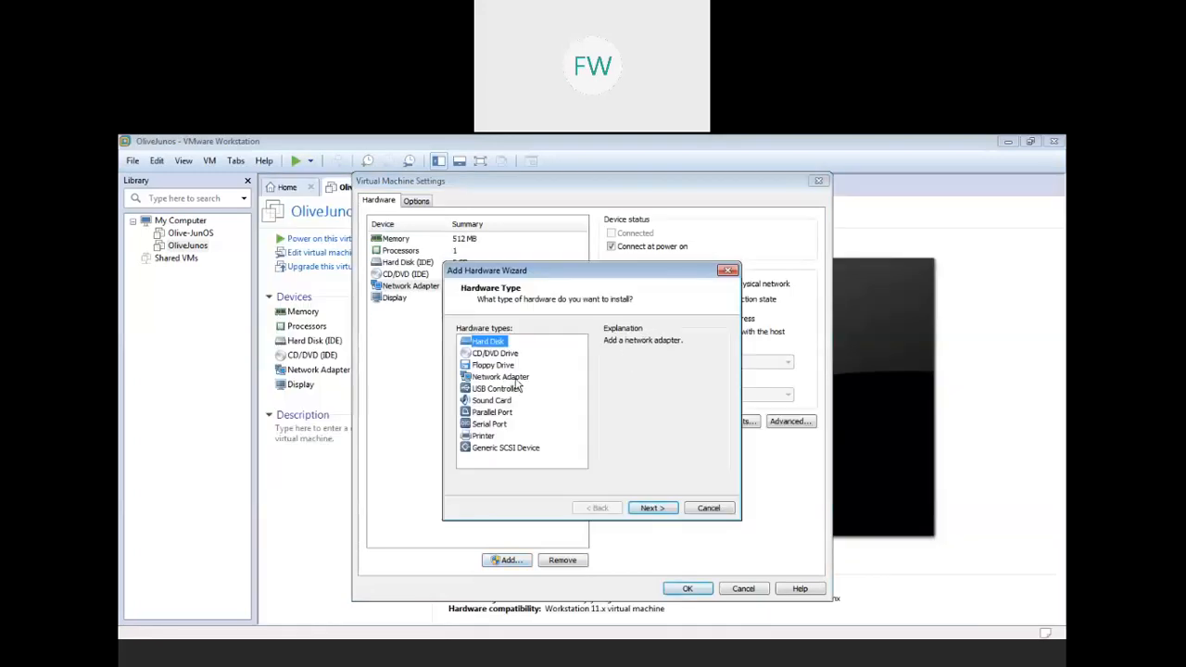
left_click(641, 508)
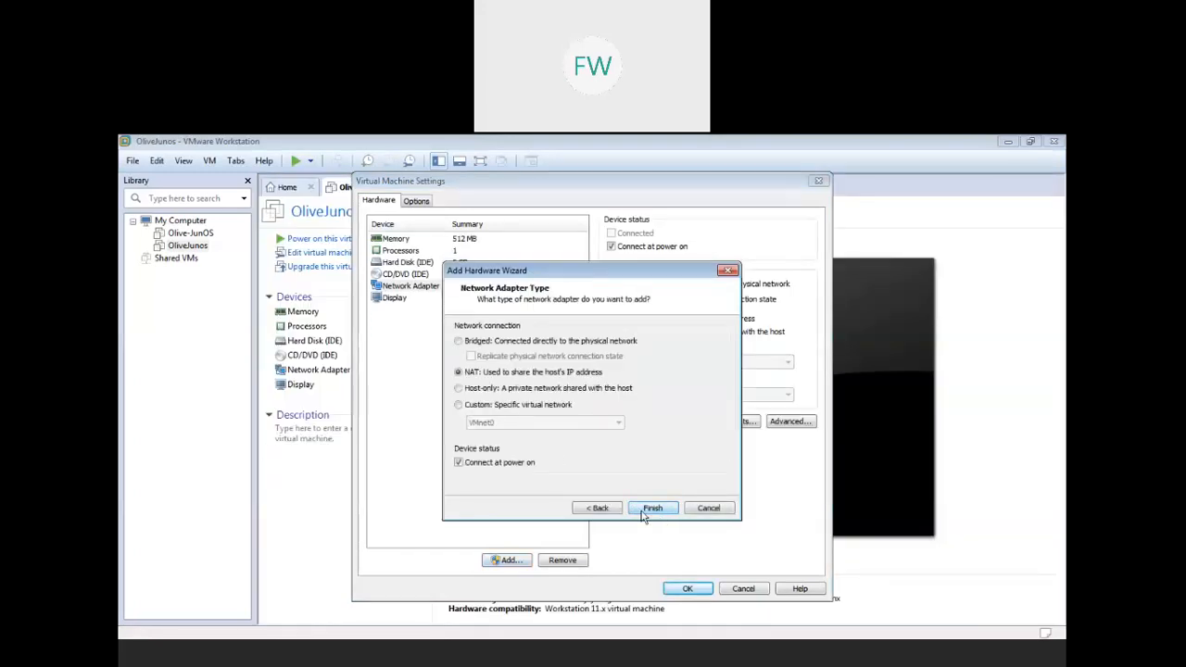
left_click(506, 390)
left_click(653, 508)
- Add a third Host-only network adapter alongside the original bridged one
left_click(506, 560)
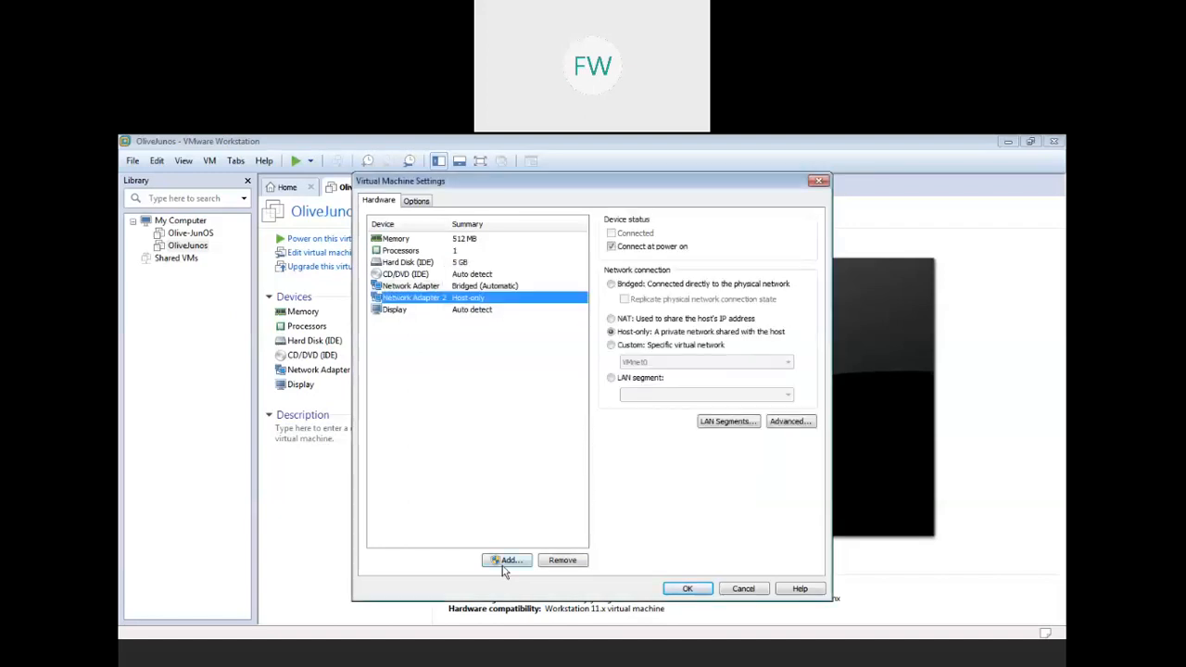
left_click(509, 377)
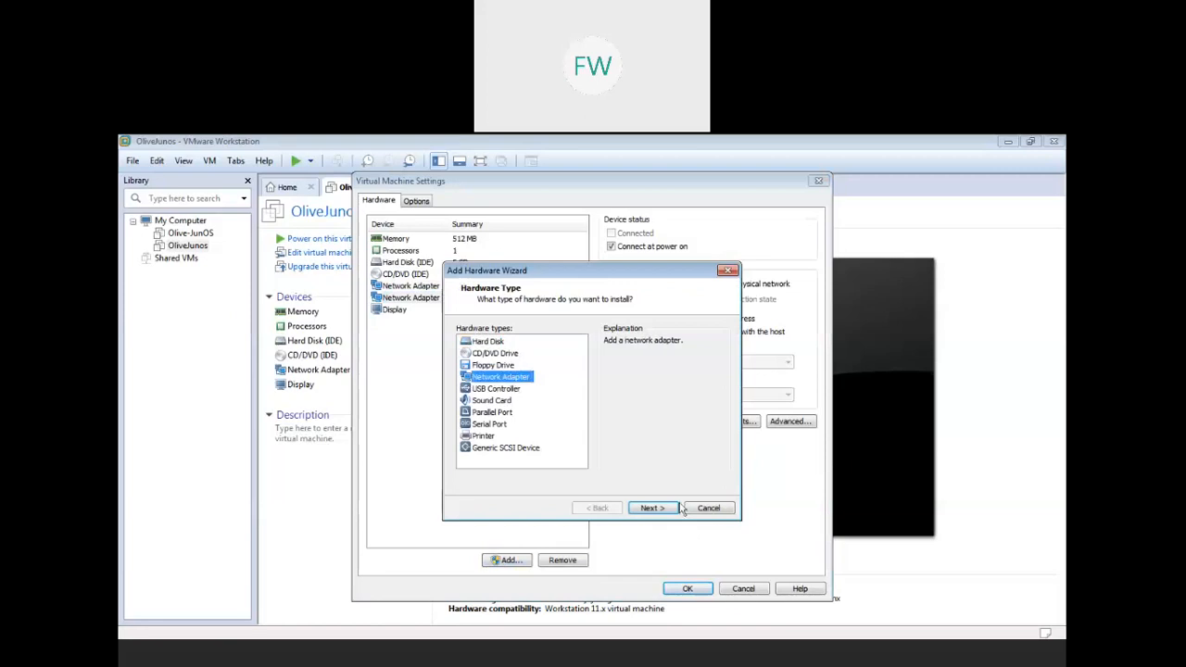
left_click(653, 508)
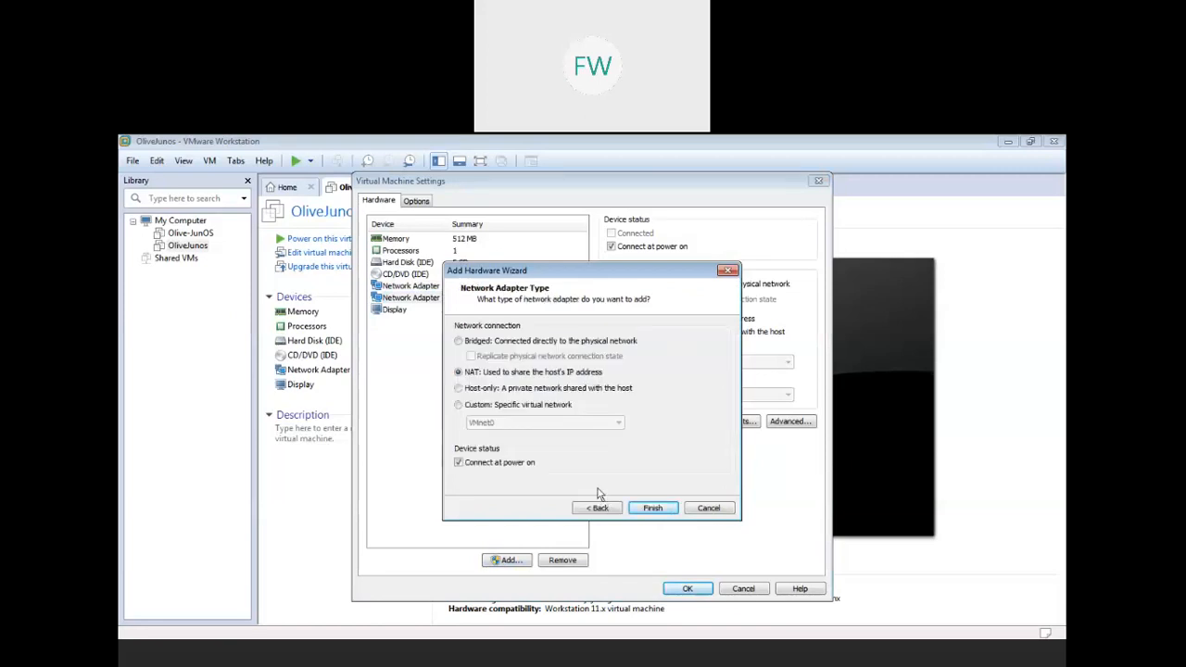
left_click(521, 389)
left_click(648, 510)
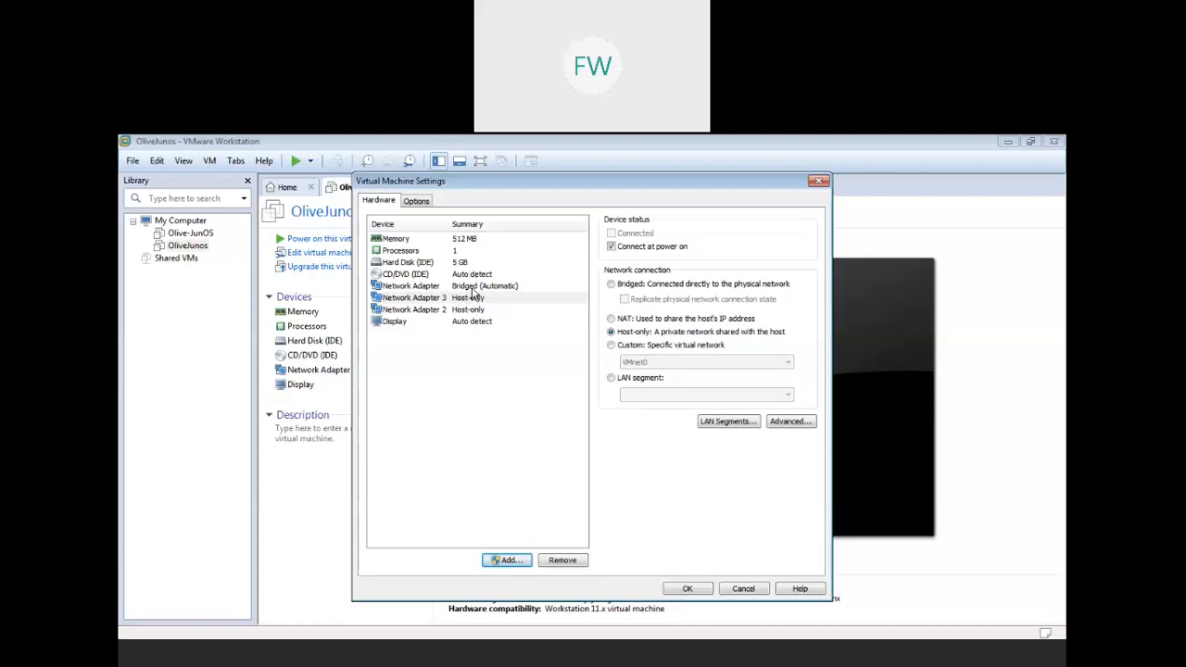
left_click(473, 288)
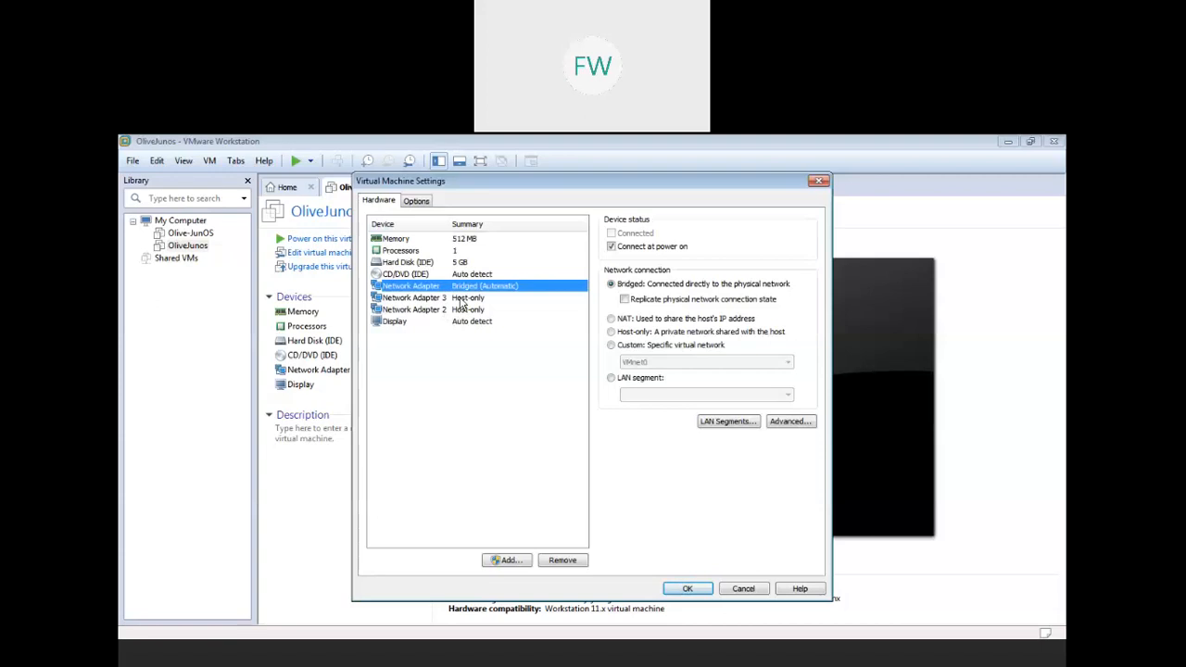
- Connect Network Adapters 1, 3 and 2 to LAN Segment 1
left_click(613, 379)
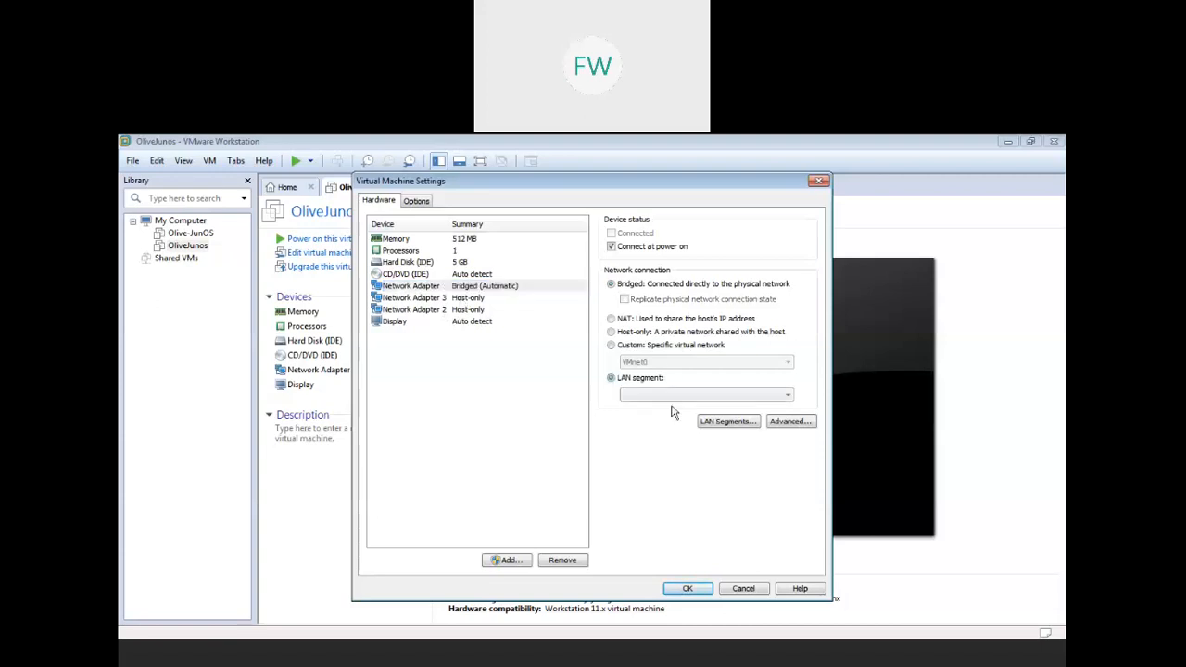
left_click(672, 395)
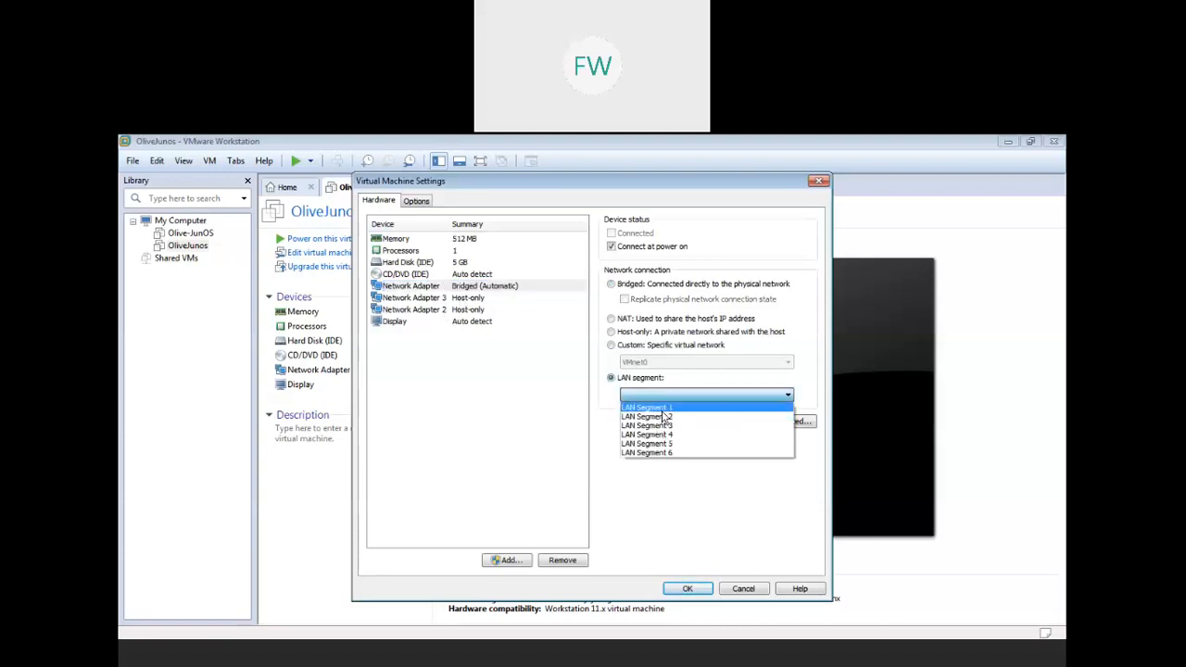
left_click(648, 408)
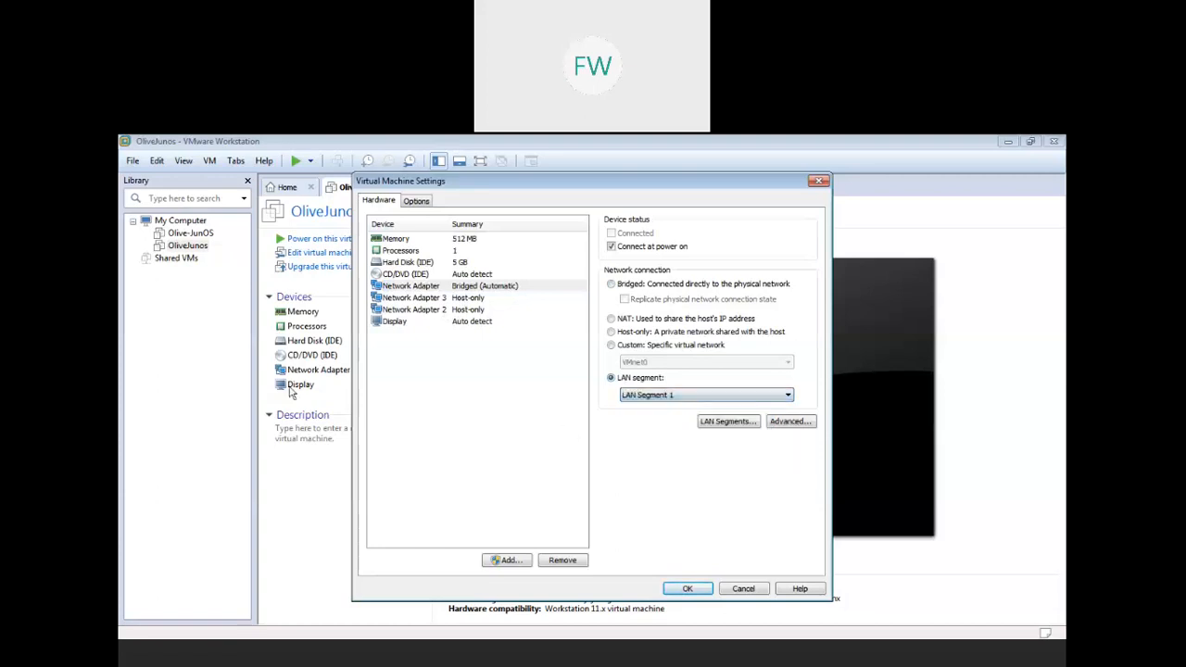
left_click(469, 298)
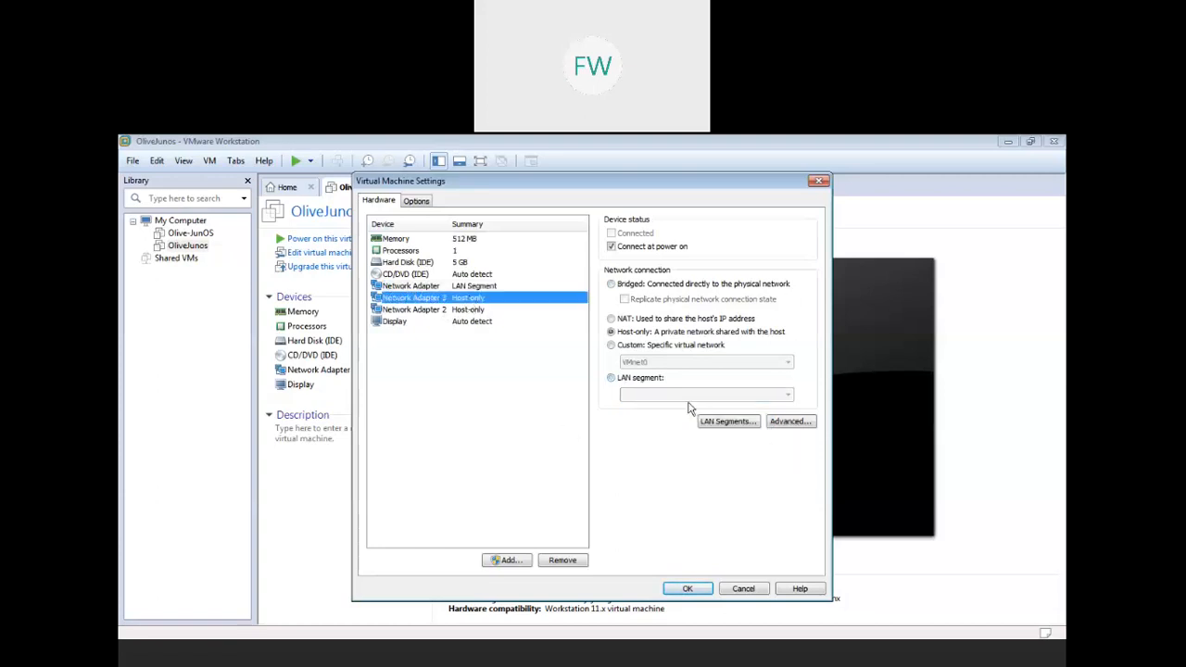
left_click(630, 380)
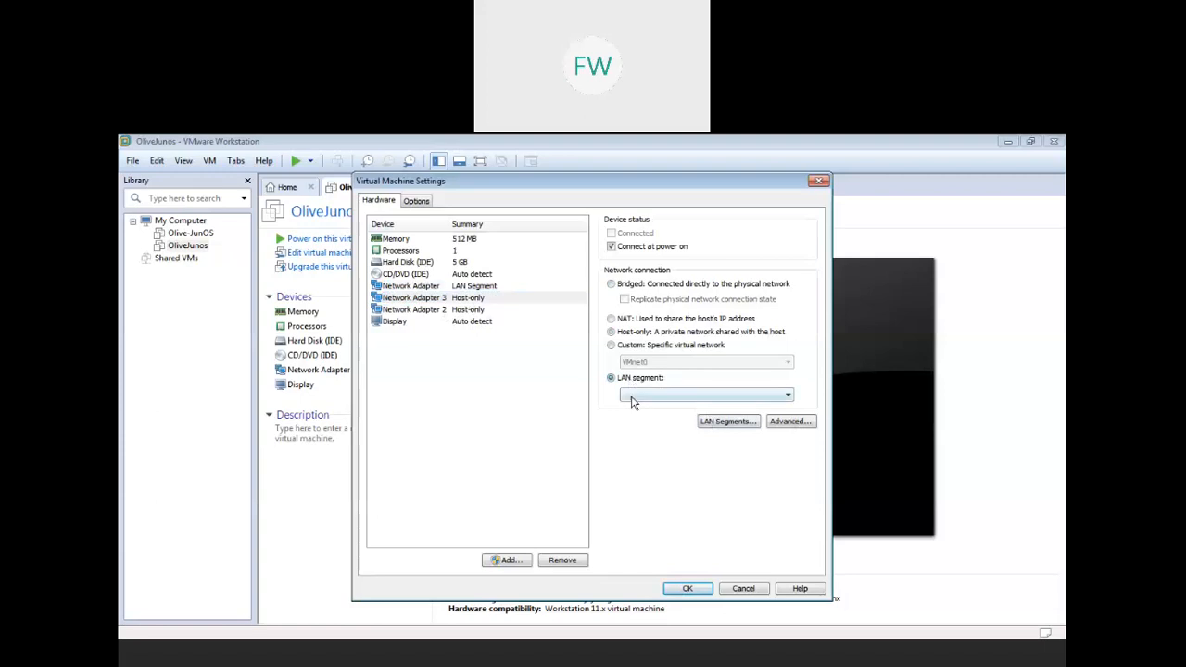
left_click(633, 397)
left_click(652, 410)
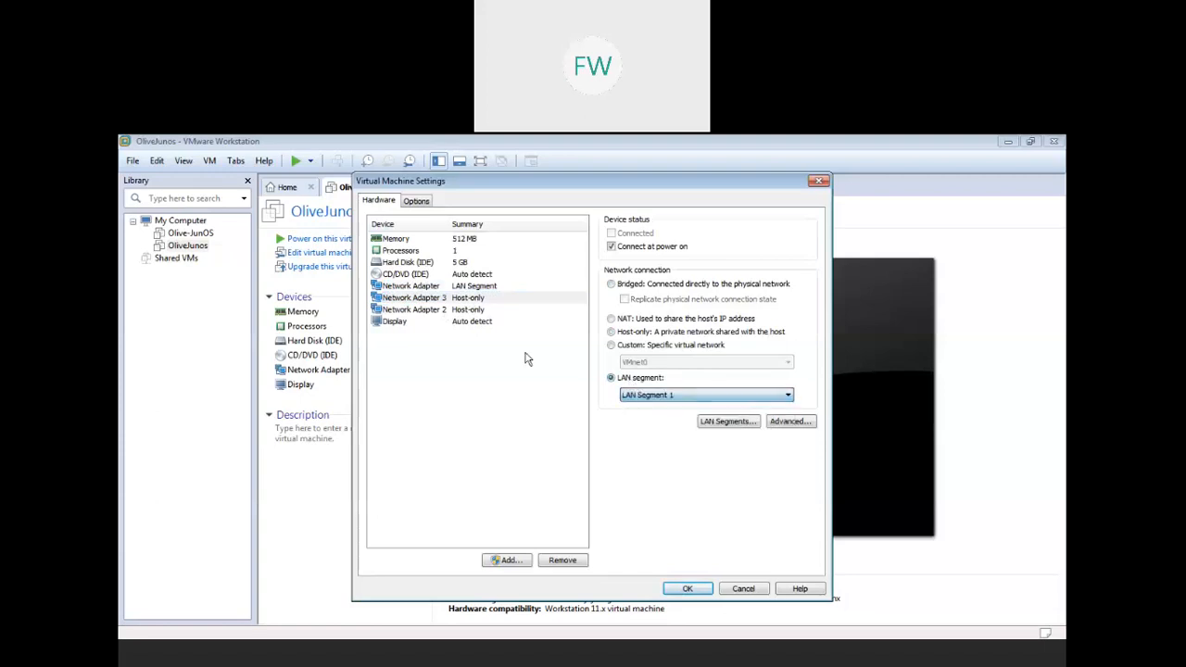
left_click(461, 310)
left_click(655, 381)
left_click(705, 395)
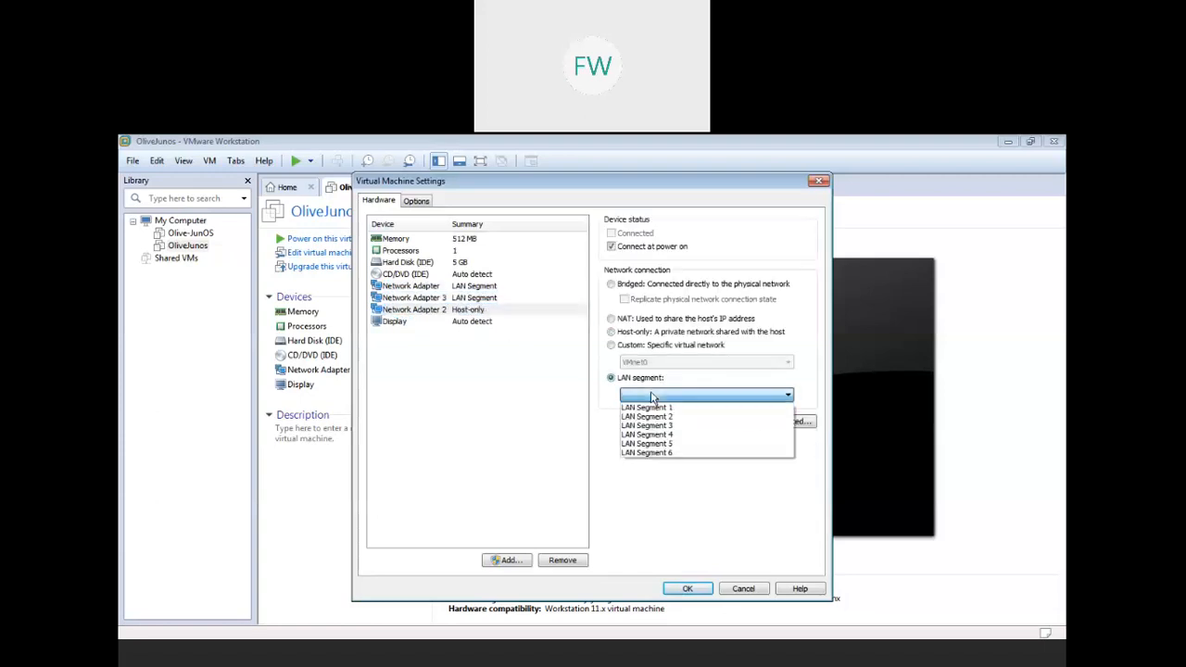
left_click(667, 405)
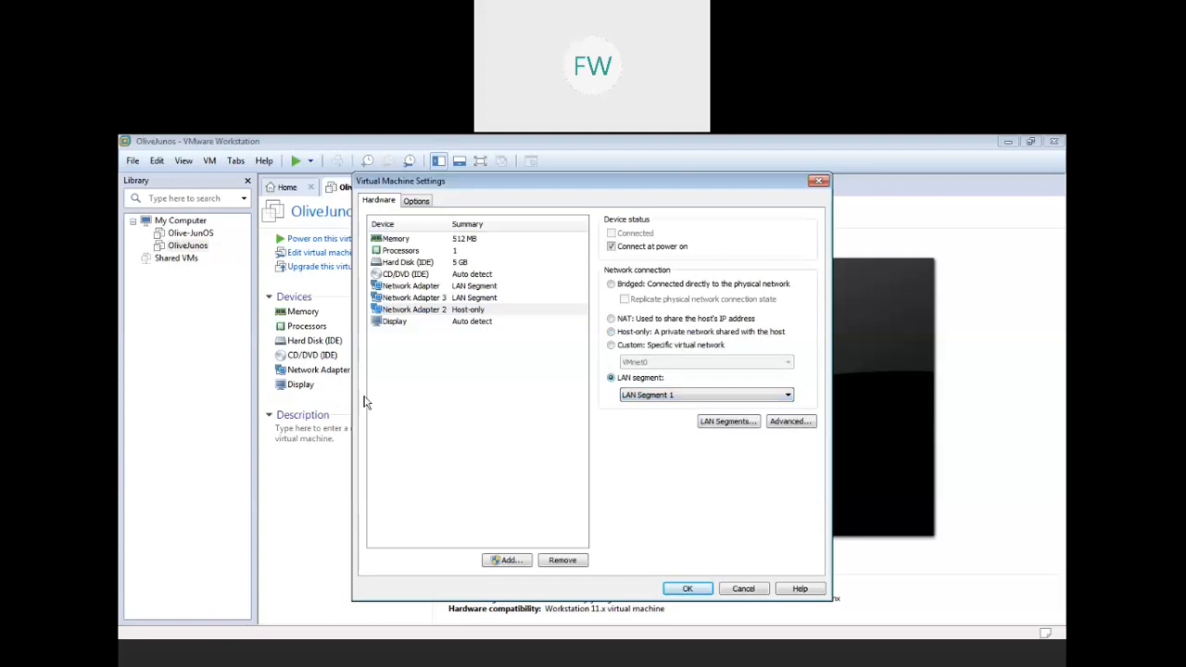
left_click(401, 300)
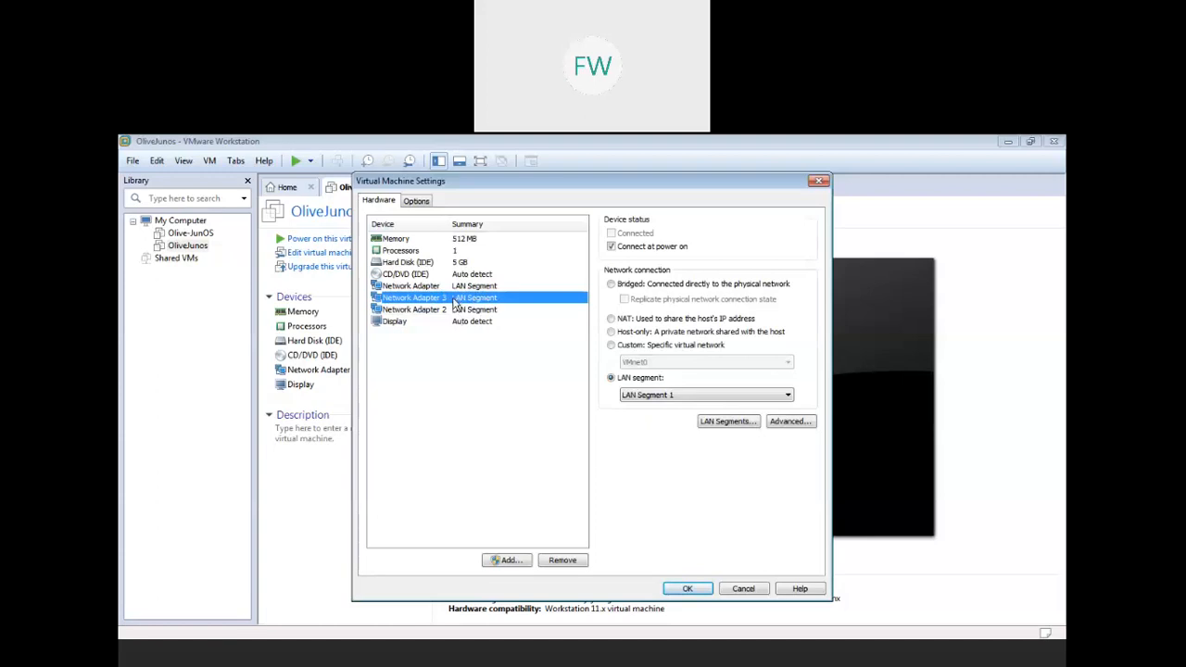
- Raise the VM memory from 512 MB to 1 GB and save the settings
left_click(466, 250)
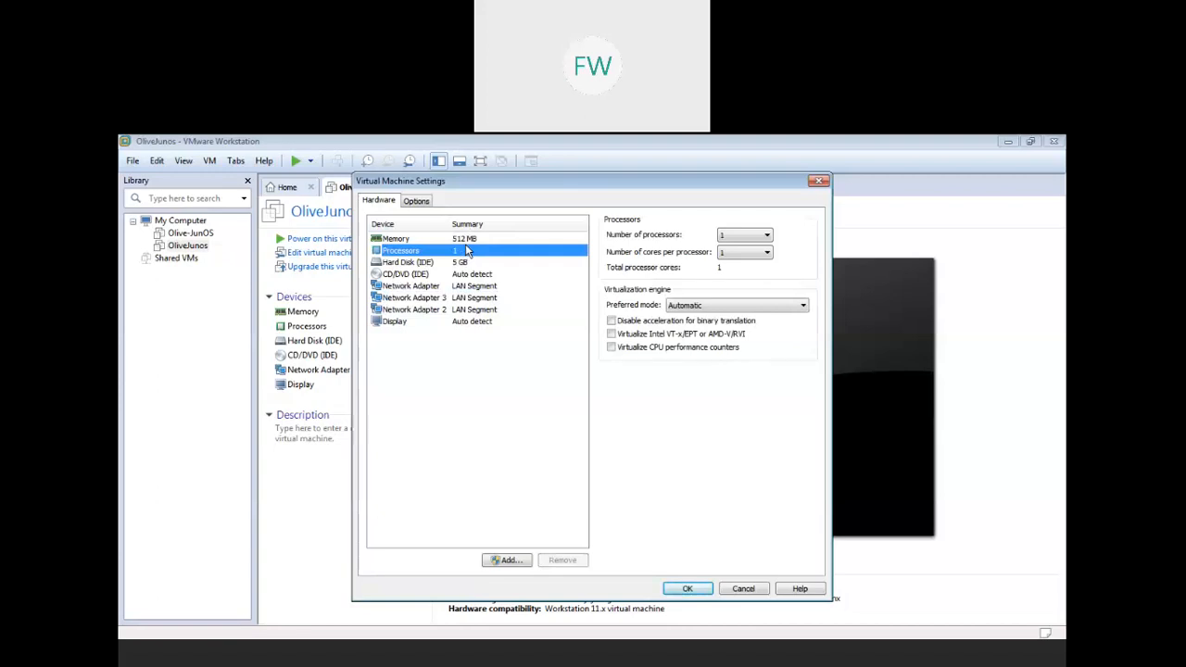
left_click(466, 241)
left_click(643, 371)
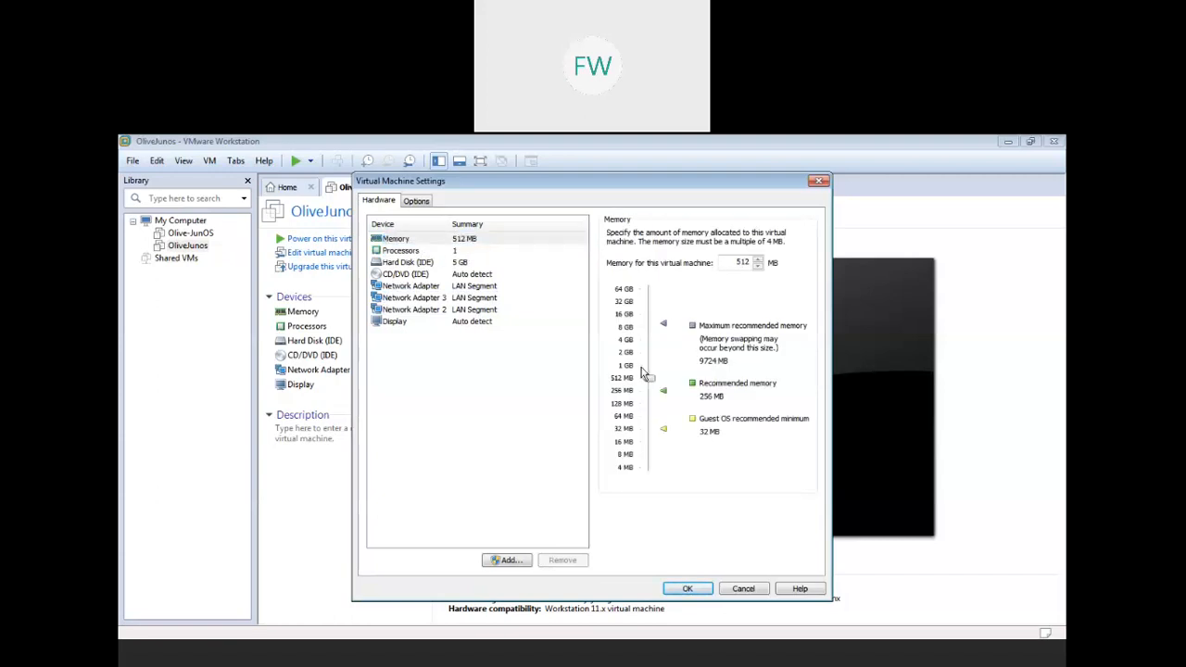
left_click_drag(648, 376, 648, 365)
left_click(693, 590)
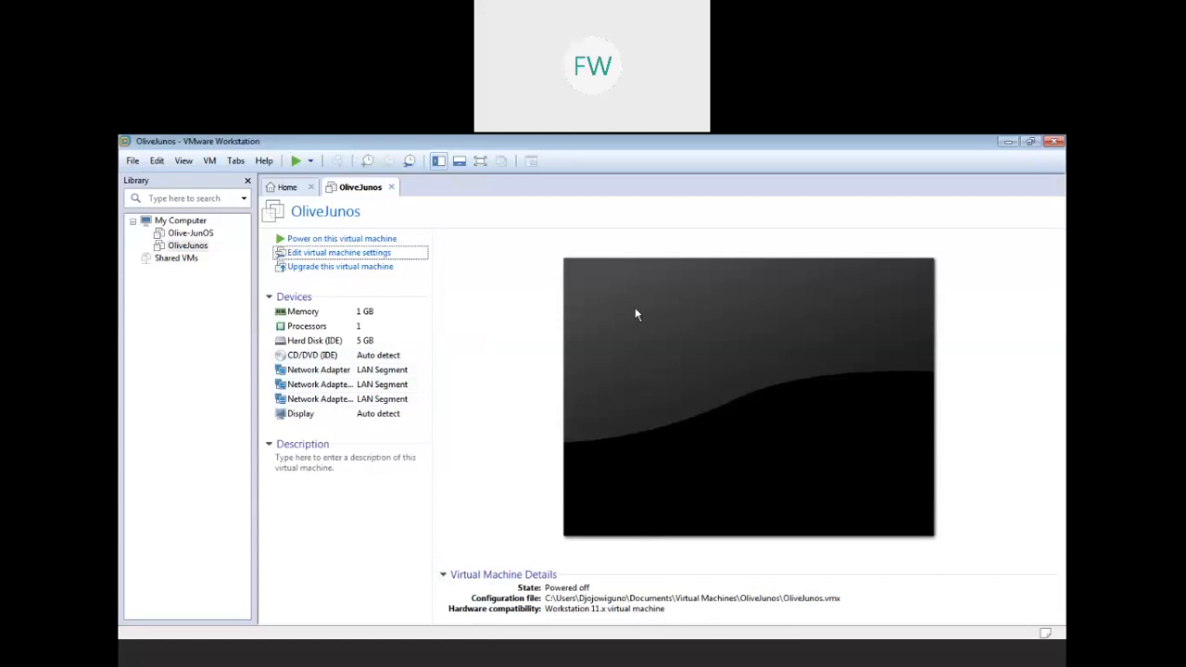
- Add a serial port outputting to named pipe \\.\pipe\com_1, keeping the server and virtual-machine defaults
left_click(343, 260)
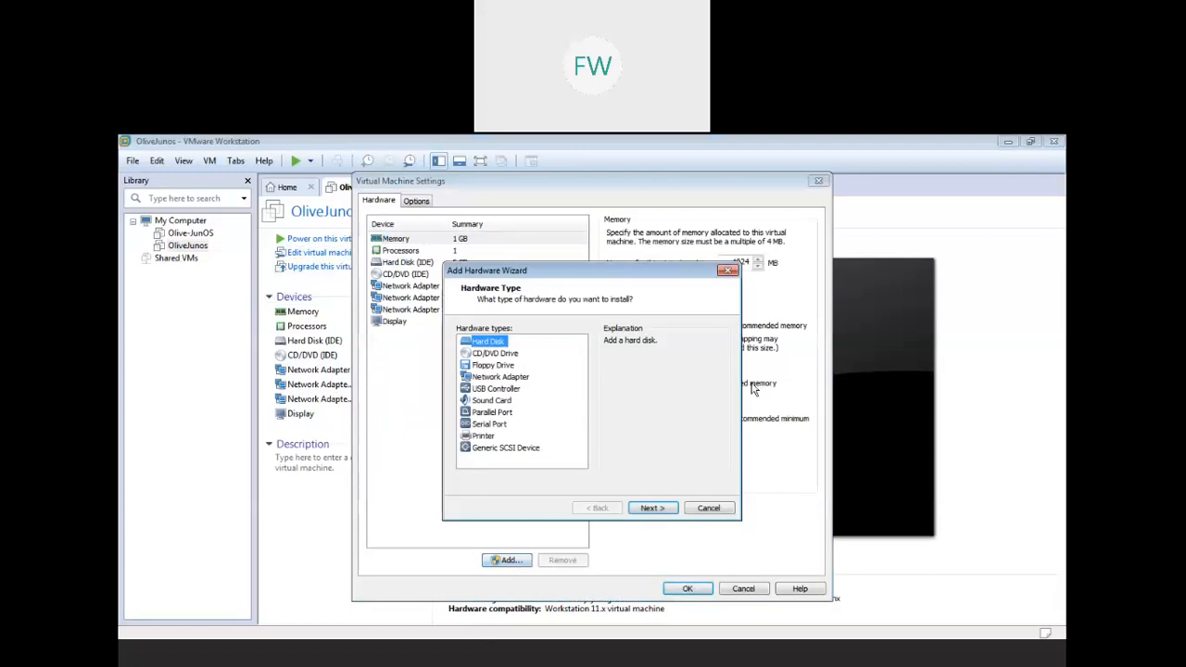
left_click(489, 425)
left_click(653, 508)
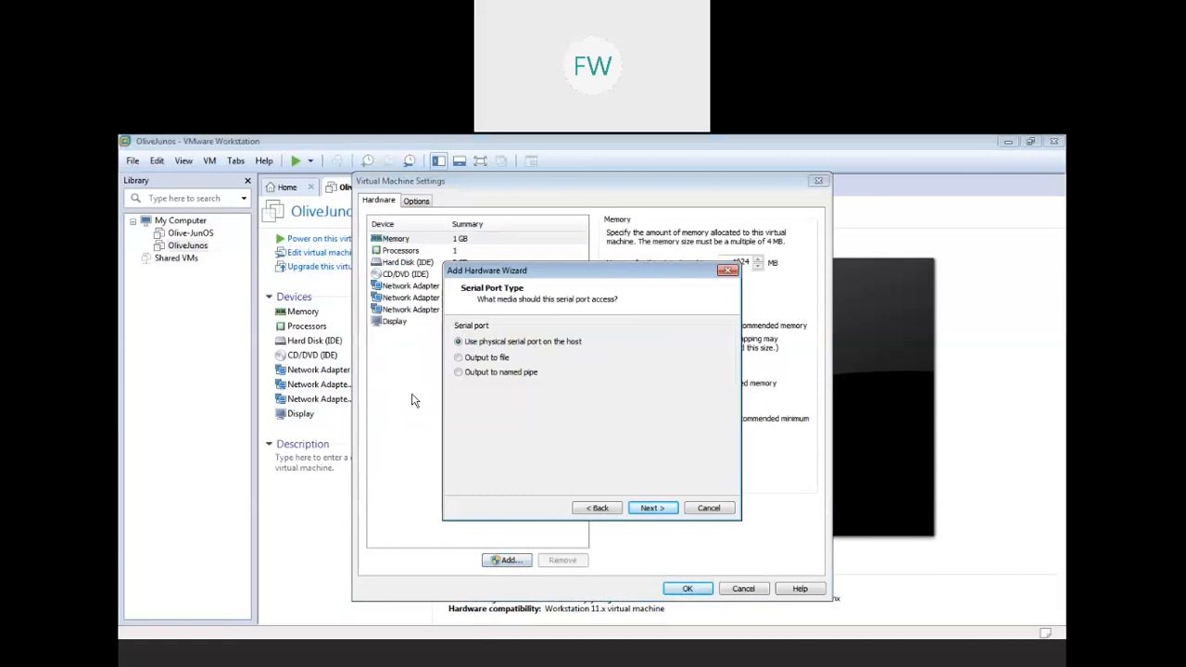
left_click(467, 375)
left_click(646, 510)
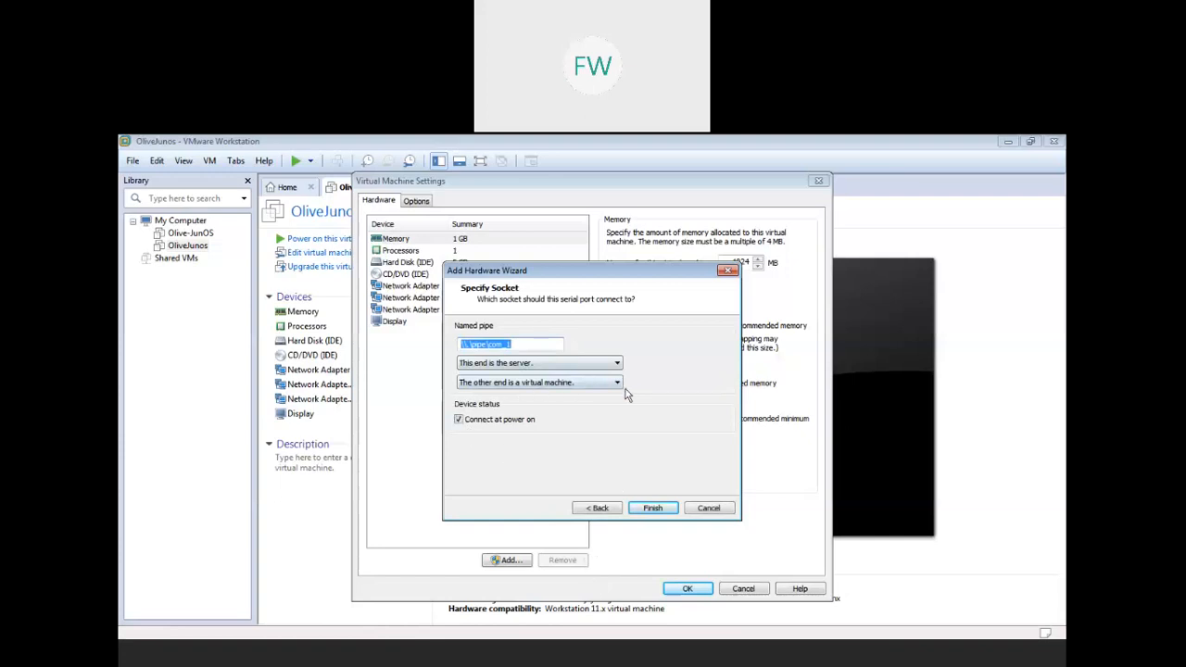
left_click(652, 510)
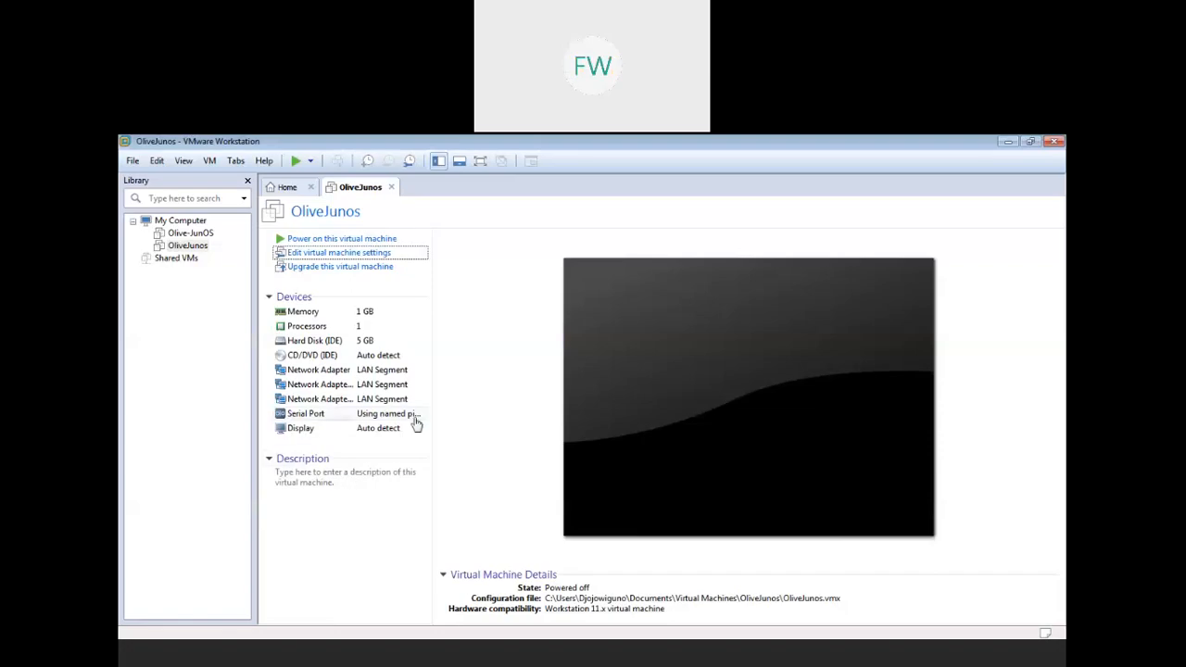
- Power on OliveJunos, keep retrying the missing ide1:0 device, and bring up PuTTY
left_click(360, 239)
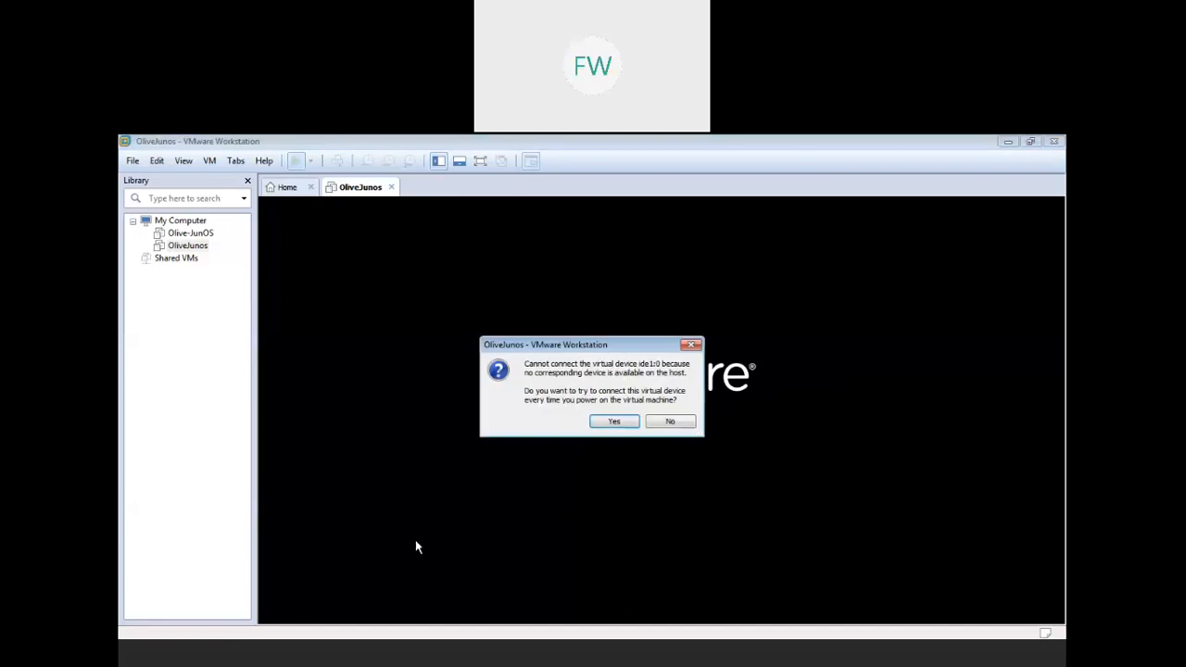
left_click(612, 423)
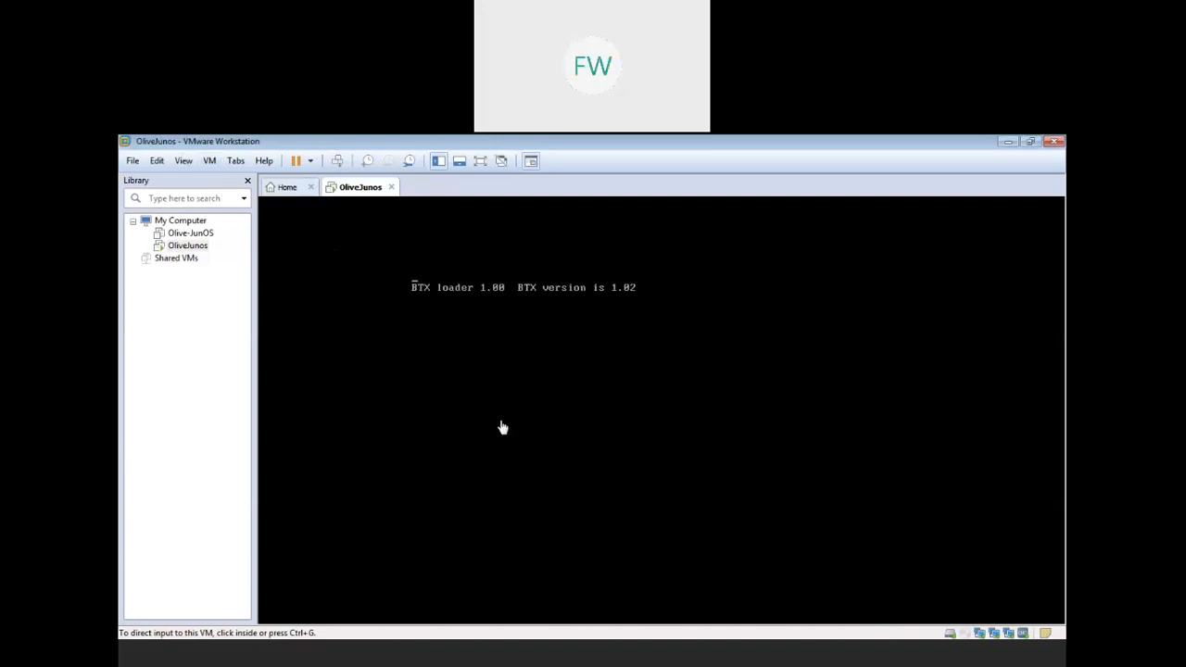
left_click(803, 665)
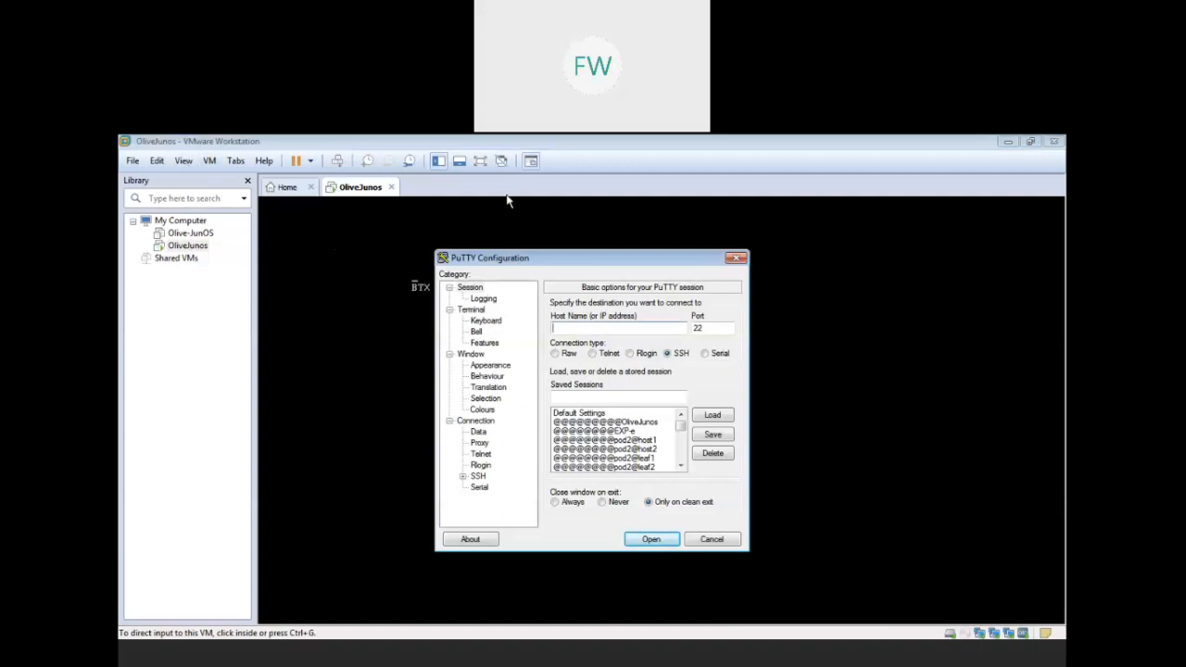
- Load the saved OliveJunos serial session in PuTTY
left_click(637, 432)
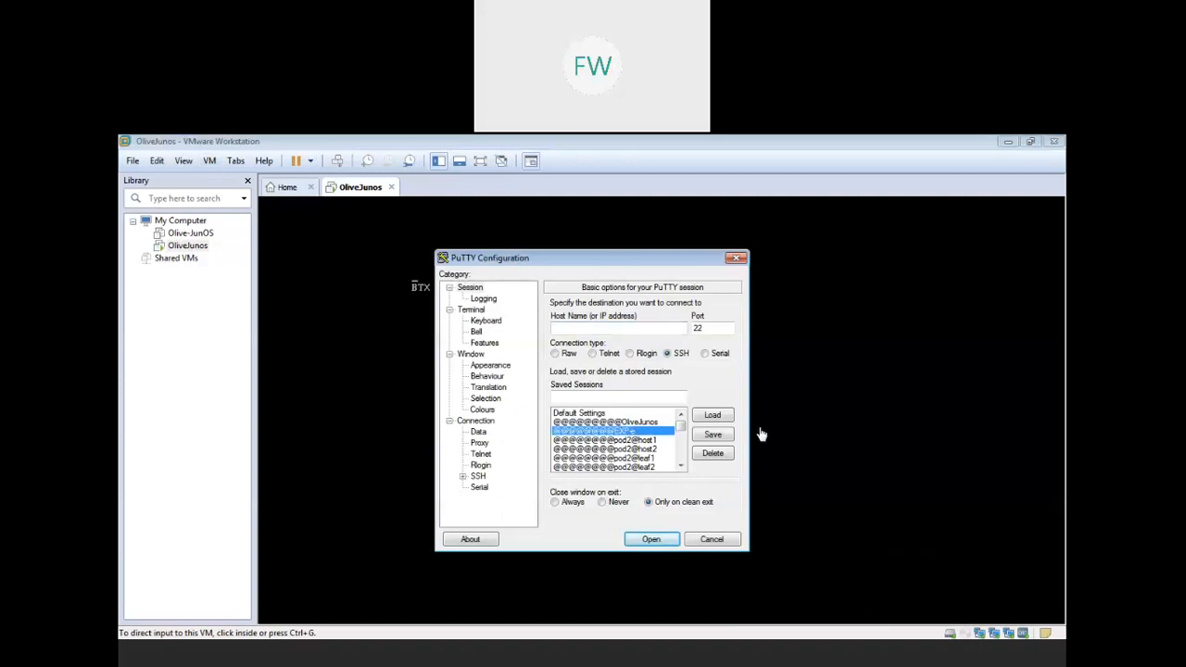
left_click(712, 415)
left_click(640, 423)
left_click(713, 415)
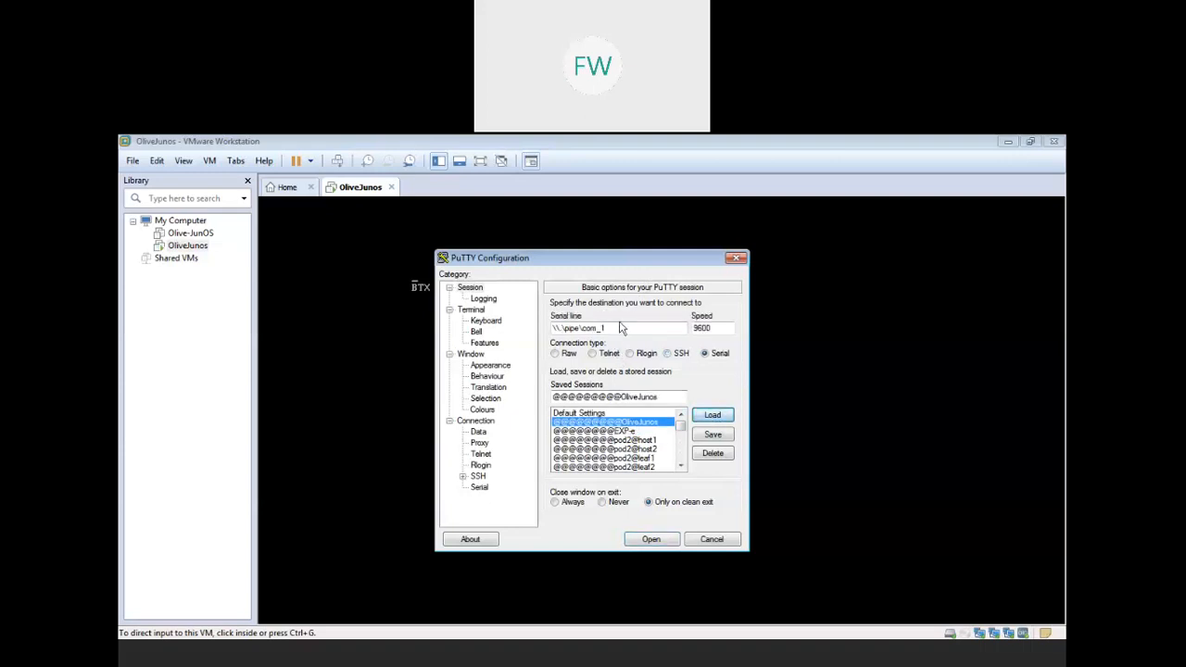
left_click(615, 329)
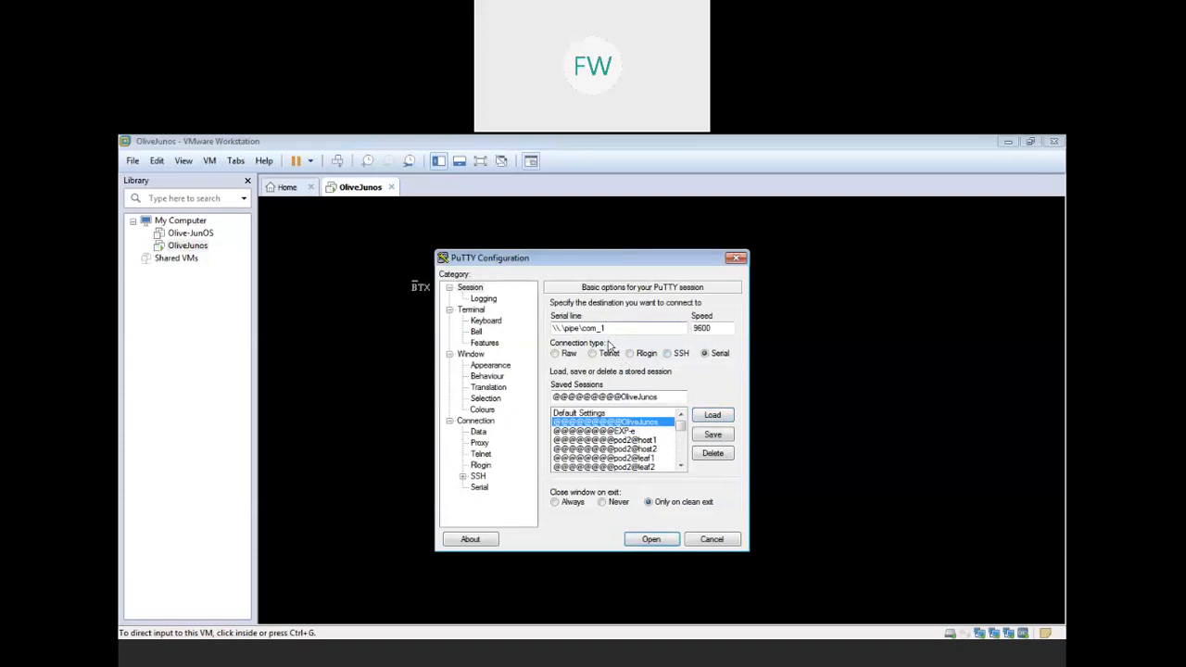
- Copy the named pipe path from OliveJunos's serial port settings
right_click(188, 246)
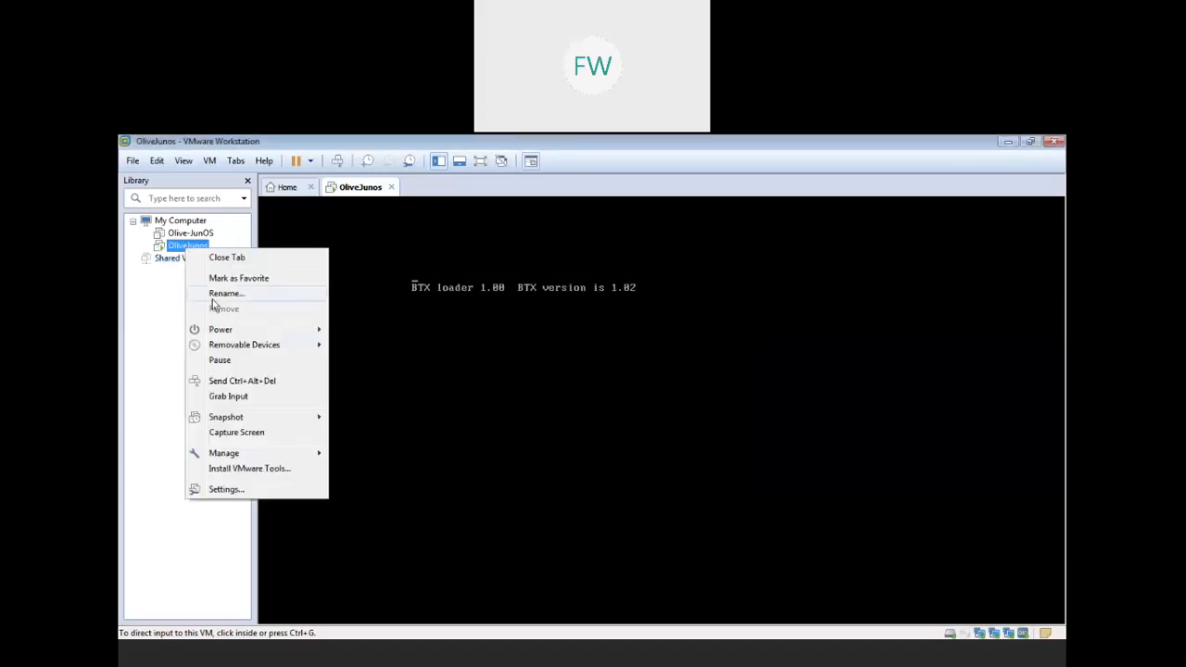
left_click(246, 489)
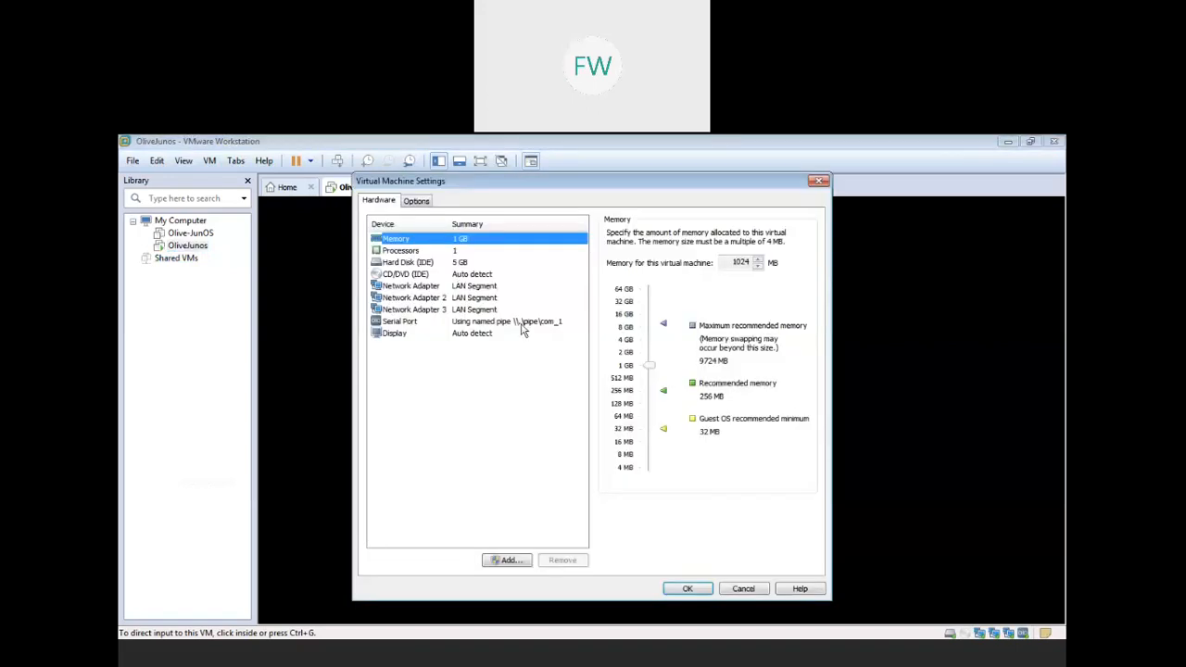
left_click(523, 322)
double_click(693, 371)
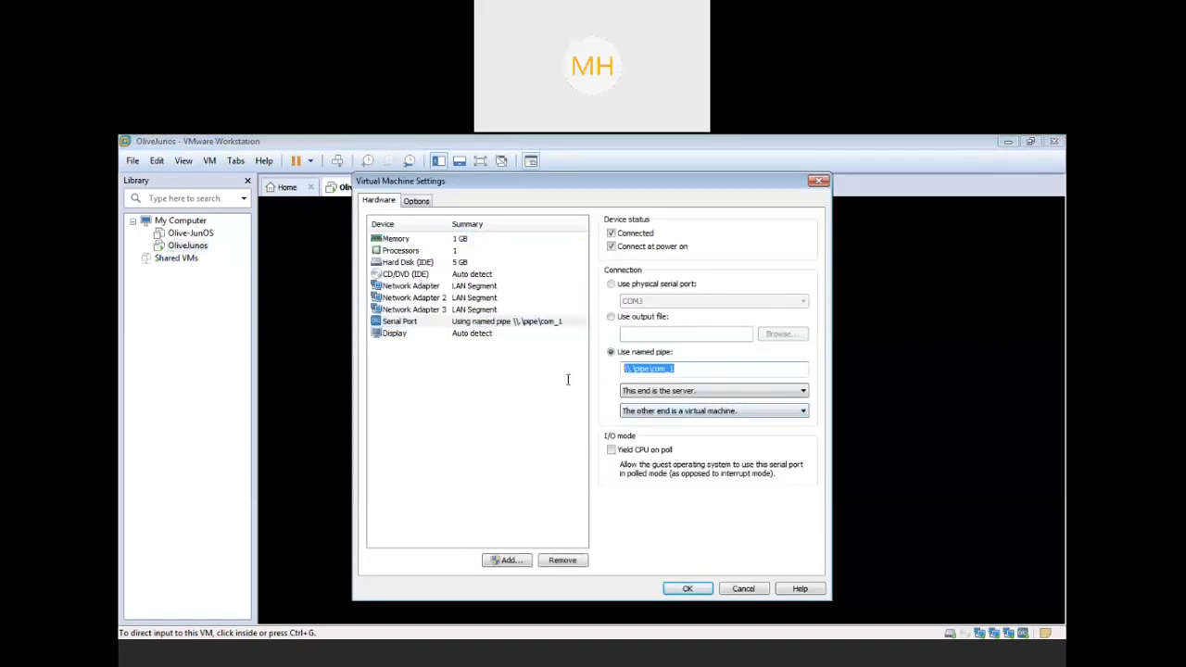
left_click(764, 589)
- Confirm PuTTY's serial line \\.\pipe\com_1 and speed 9600
left_click(776, 659)
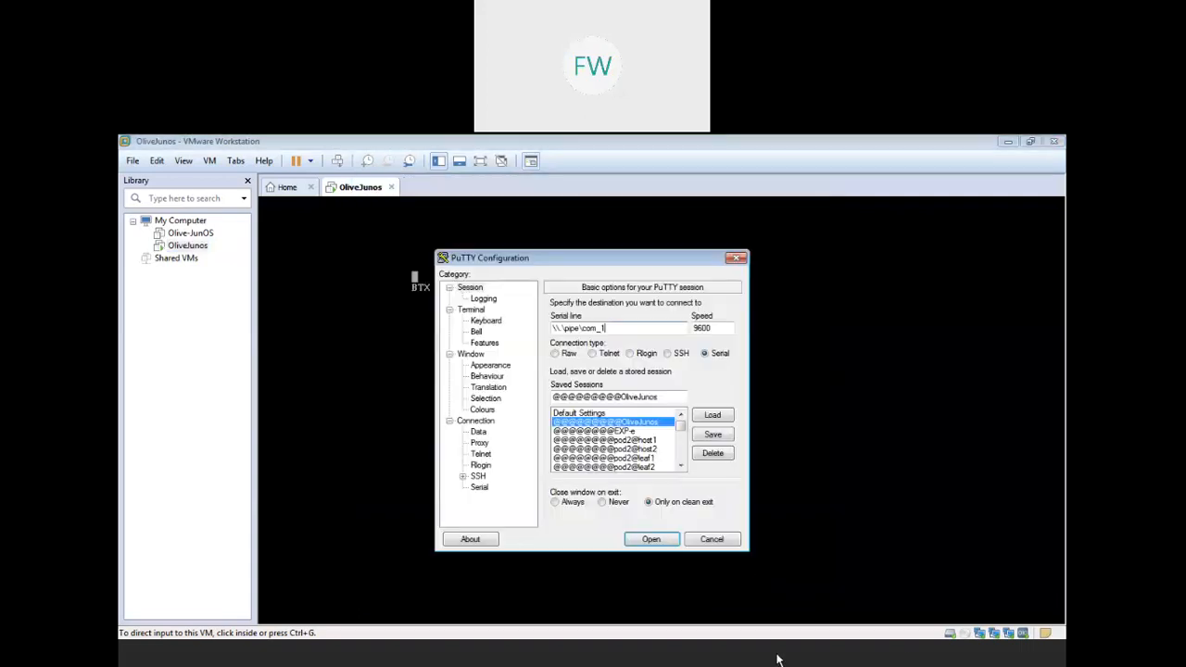
double_click(645, 324)
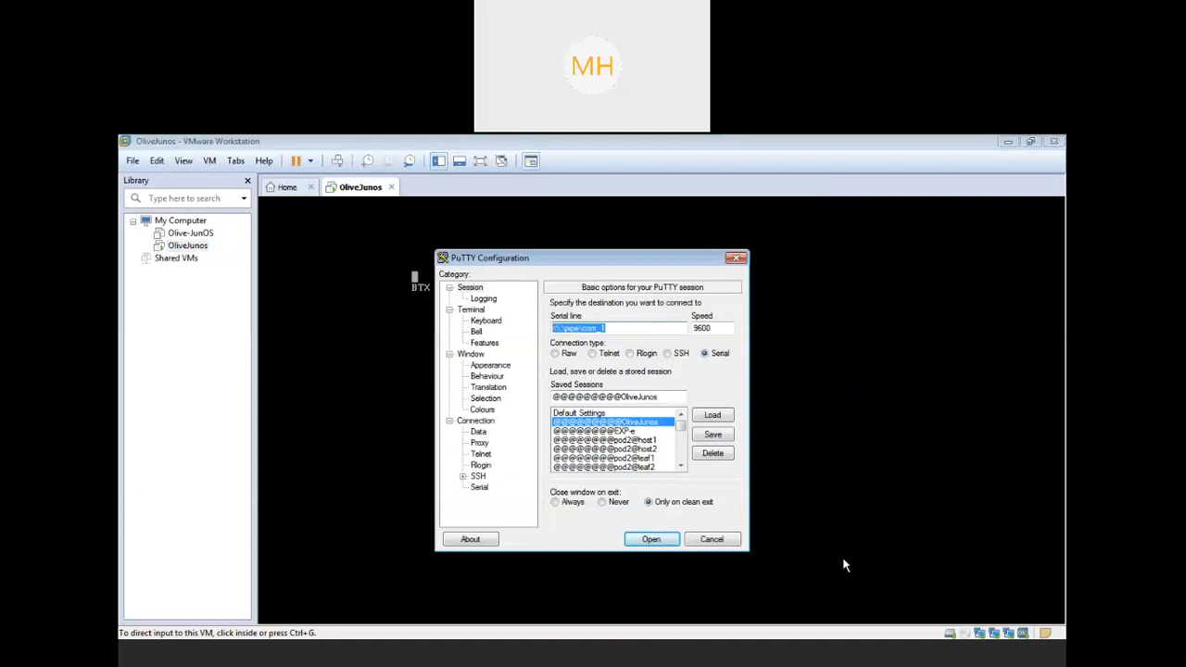
double_click(720, 328)
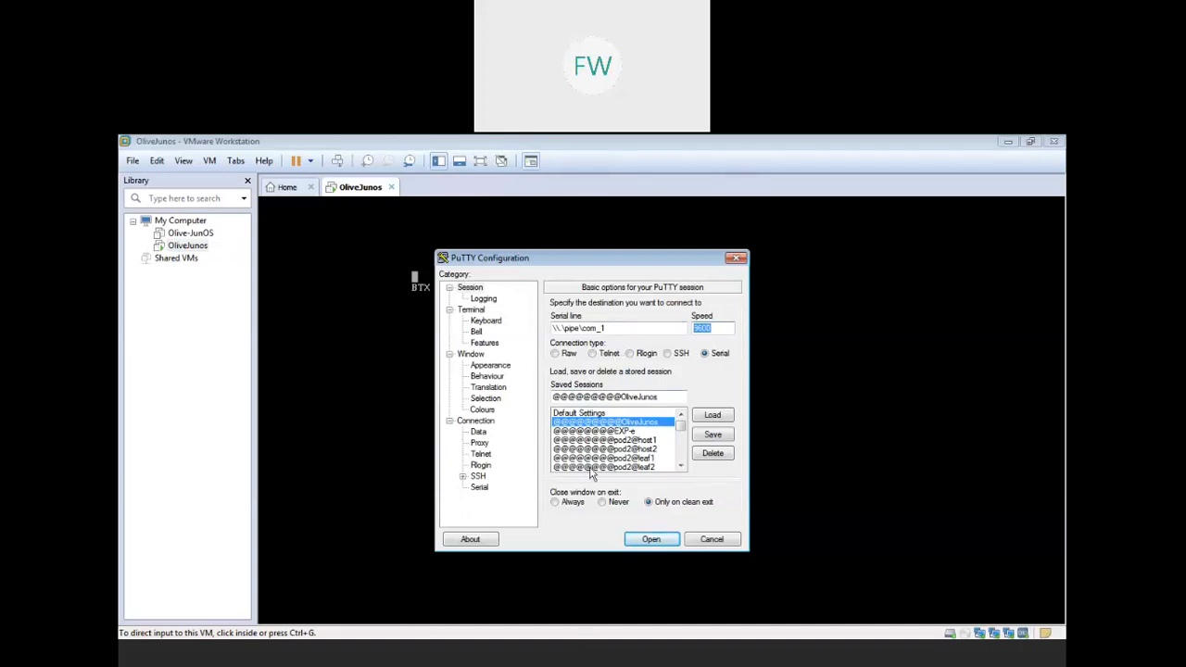
- Open the serial console and wake it to the Amnesiac (ttyd0) login prompt
left_click(648, 540)
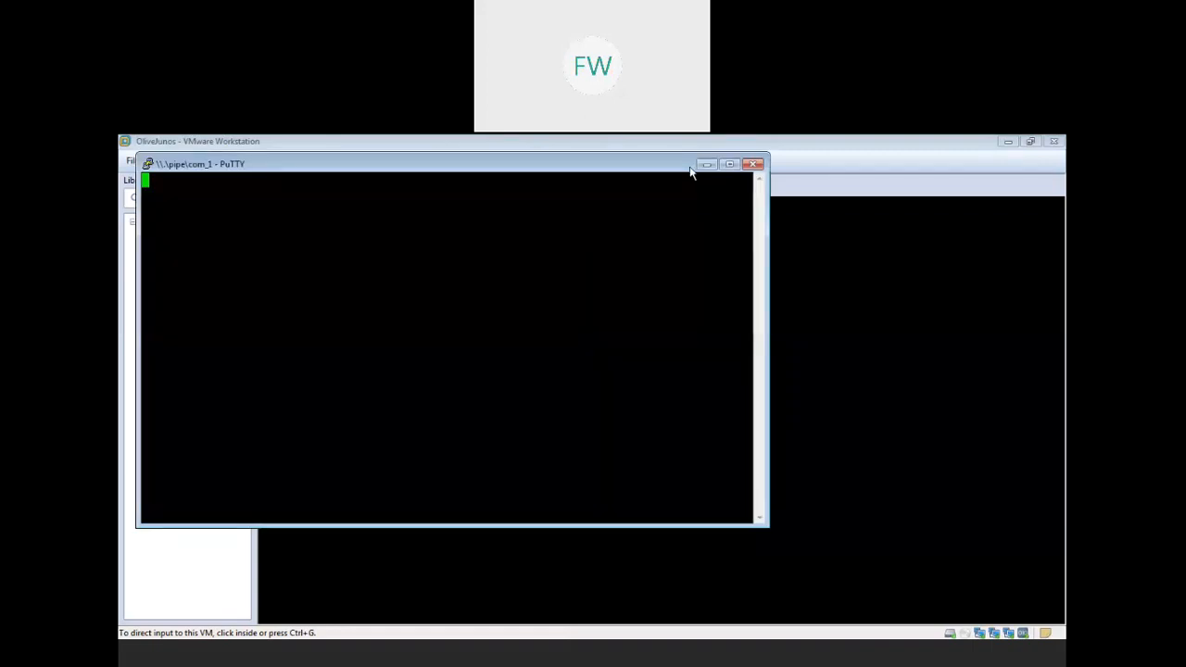
key("Return")
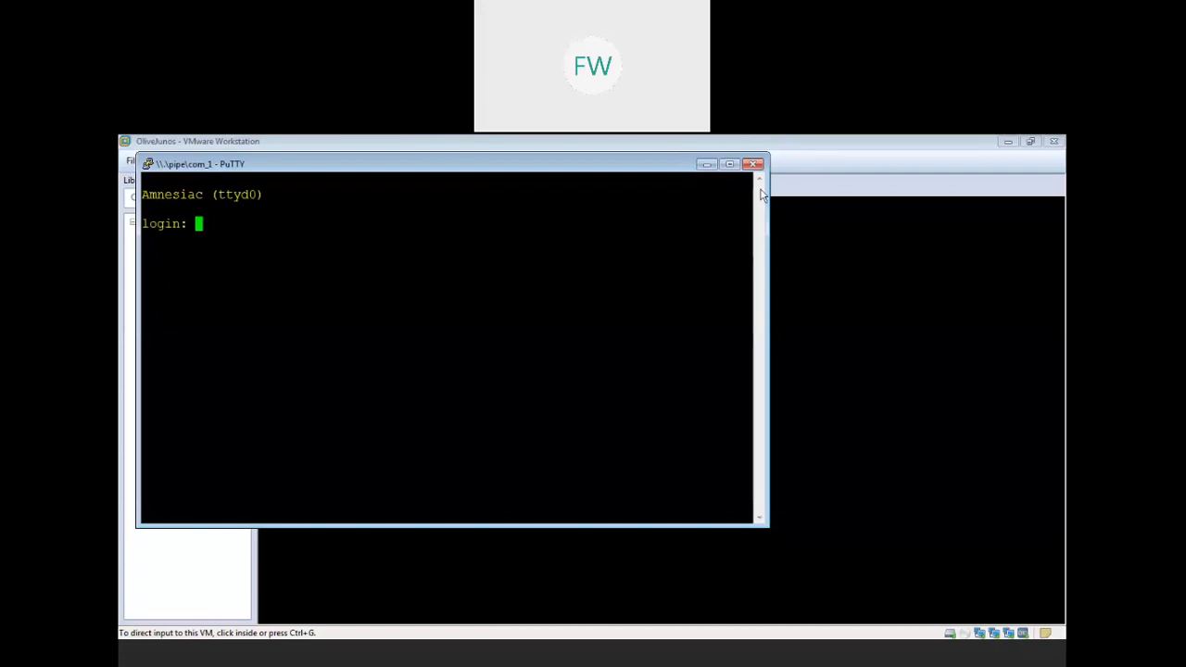
left_click_drag(338, 153, 476, 239)
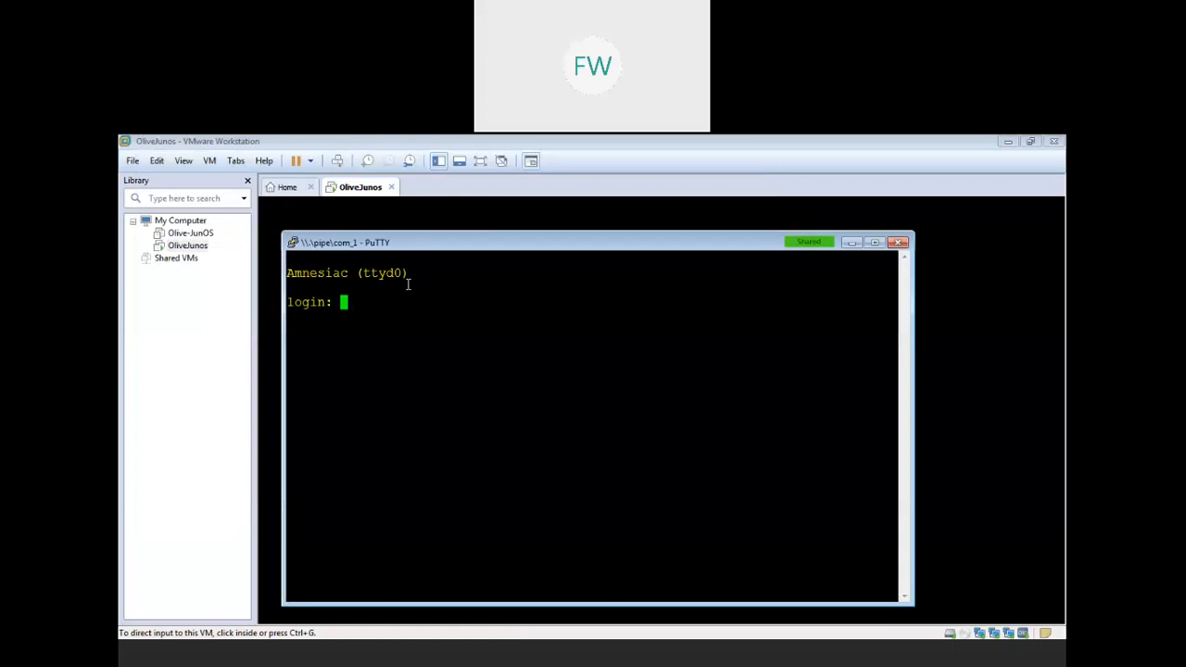
left_click_drag(424, 273, 288, 274)
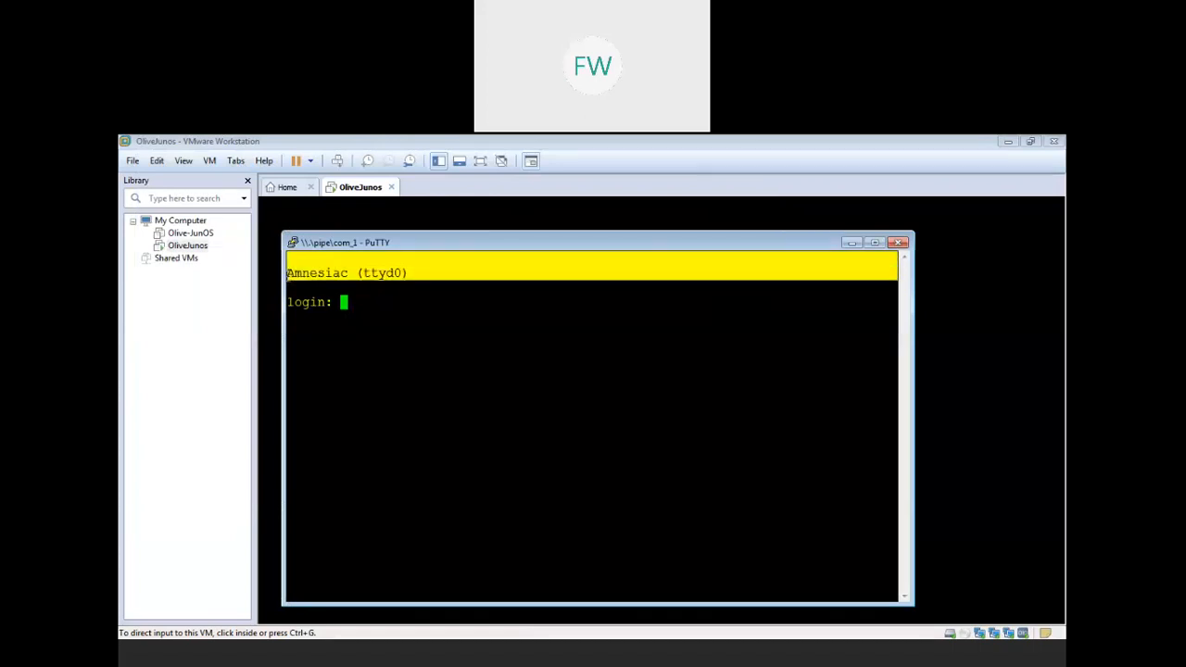
left_click(386, 300)
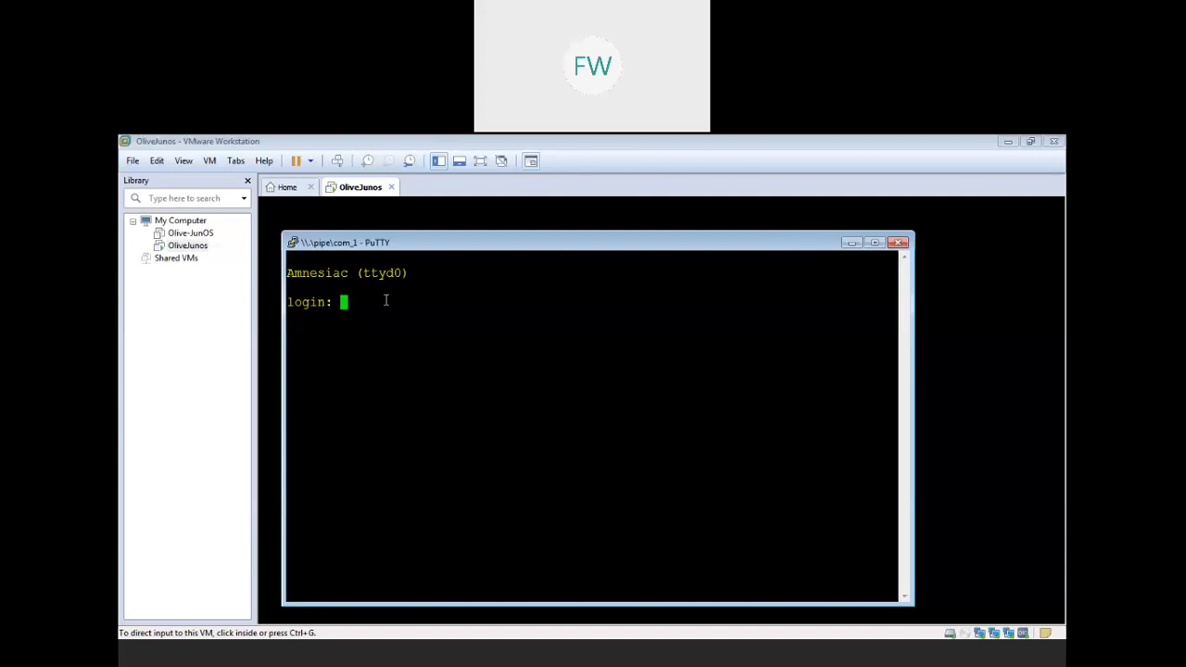
- Log in as root and get fresh root@% shell prompts
type("root")
key("Return")
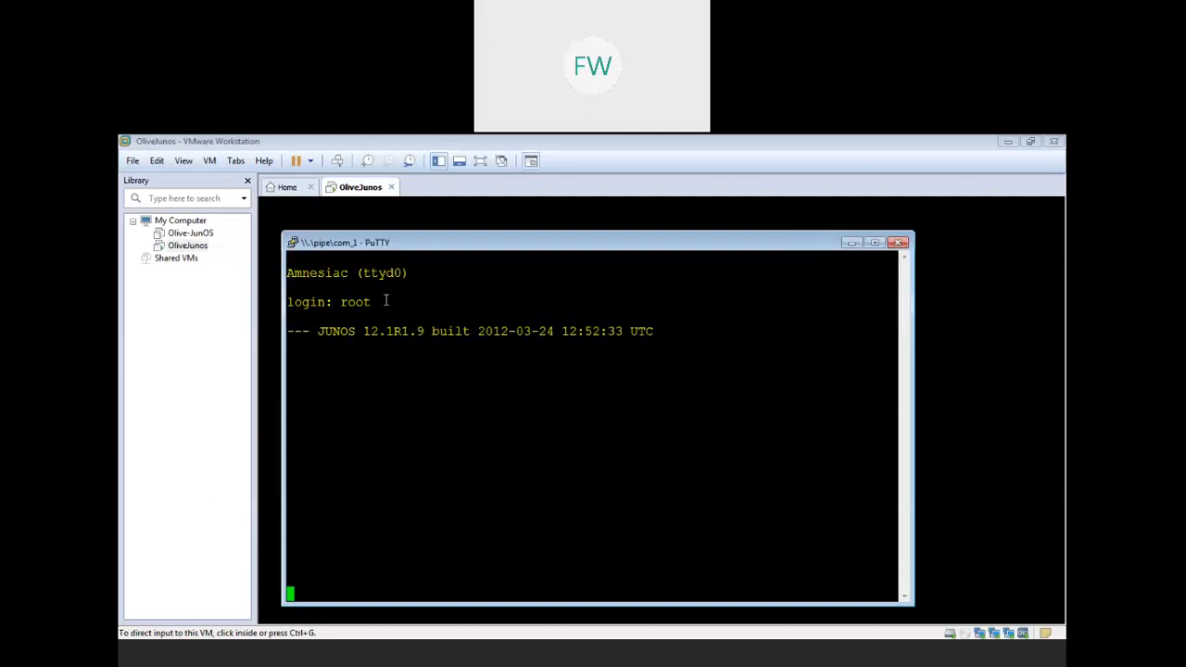
key("Return")
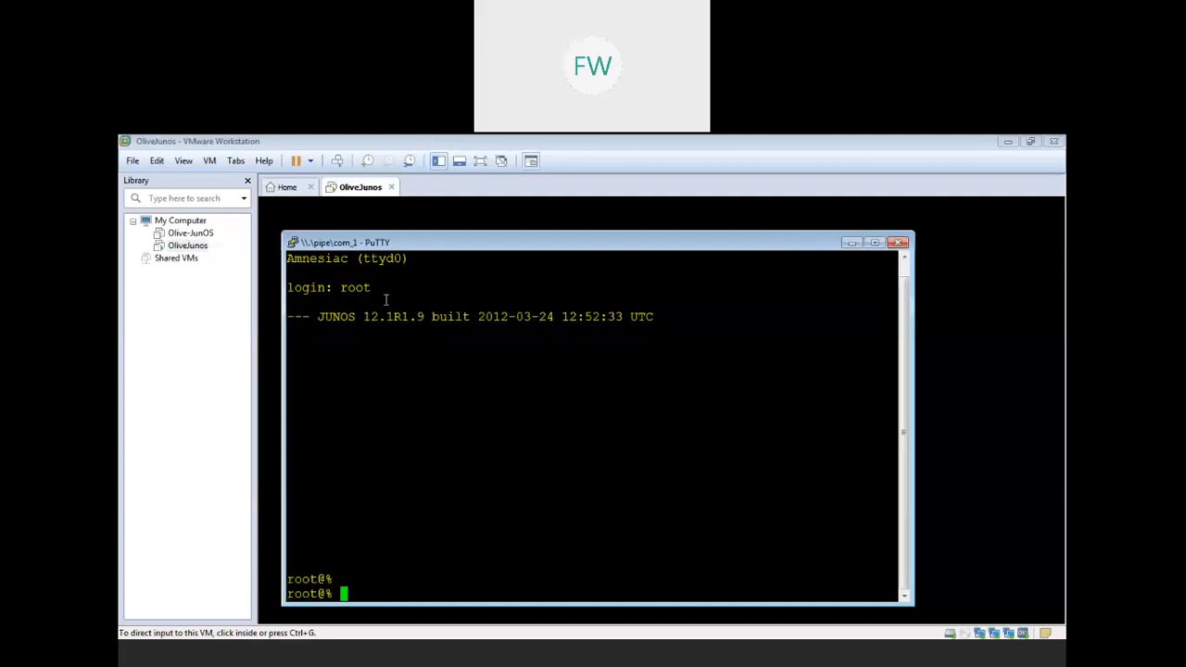
key("Return")
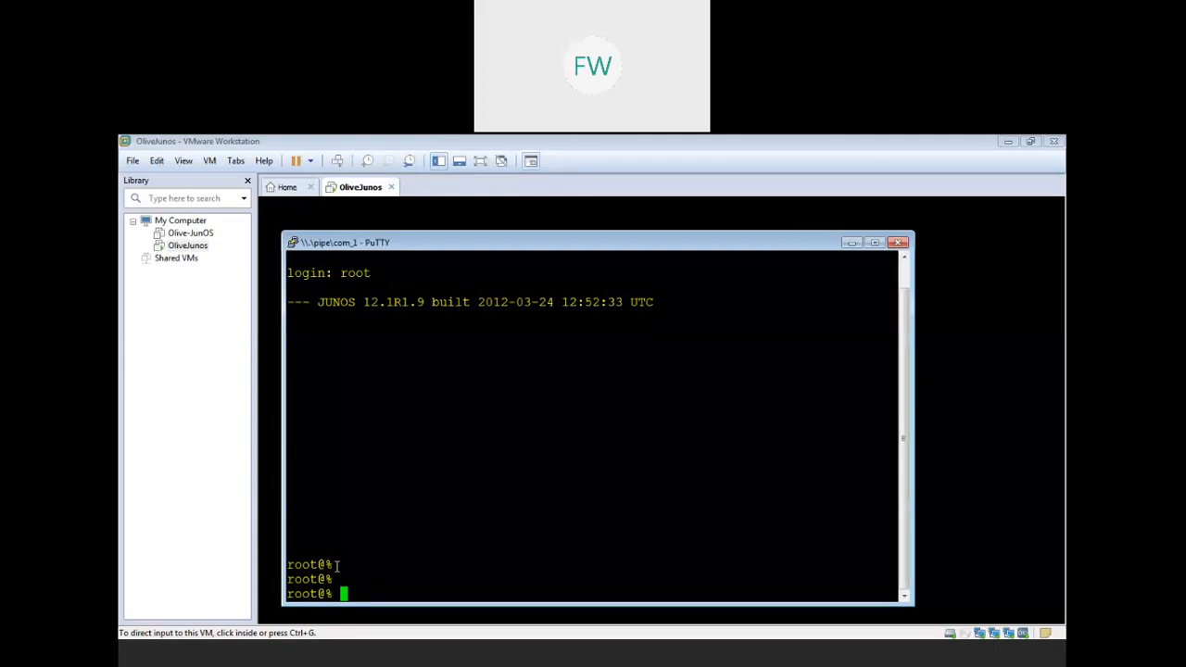
left_click_drag(336, 564, 319, 564)
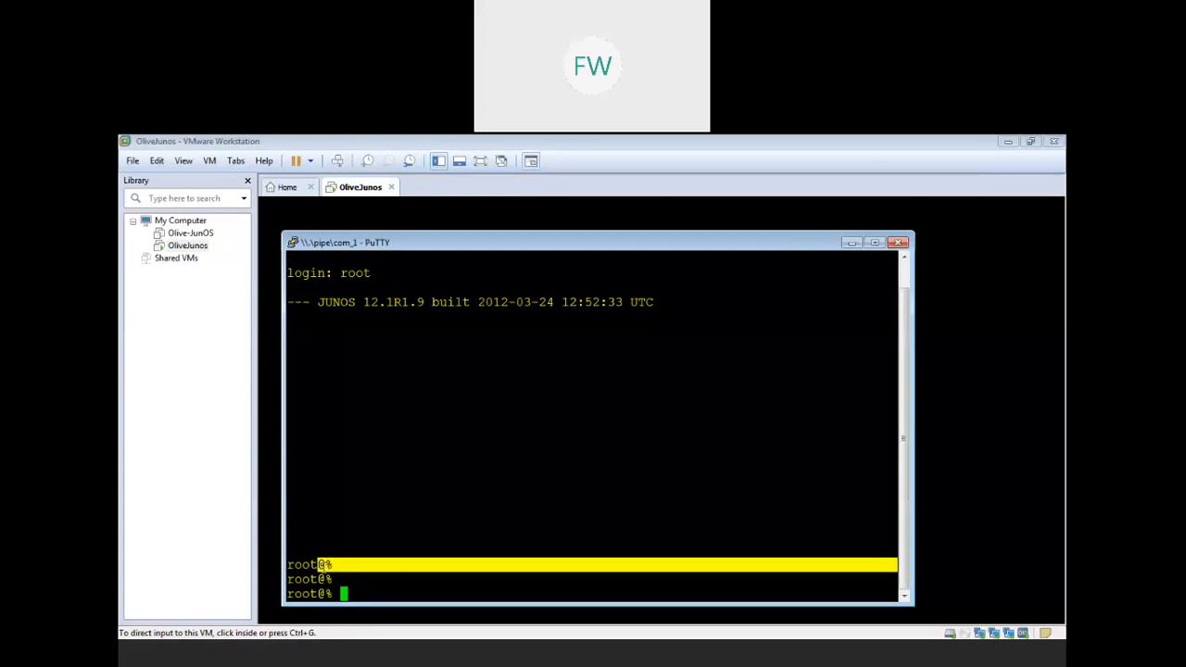
- Start the Junos CLI with 'cli'
left_click(318, 564)
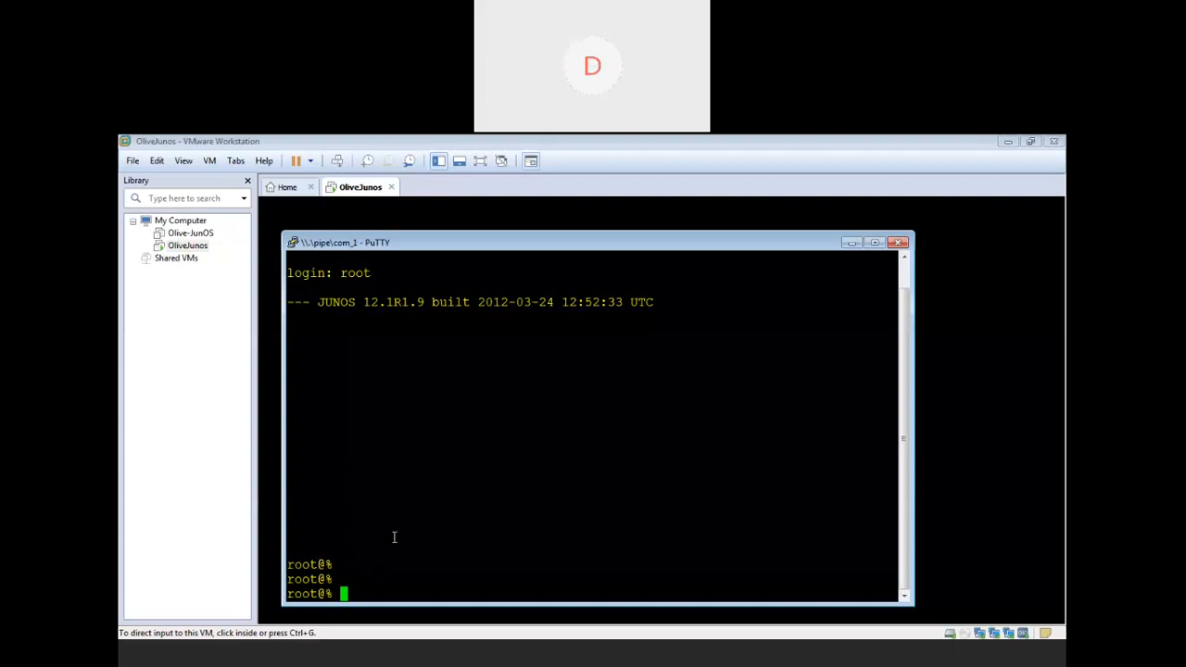
type("cli")
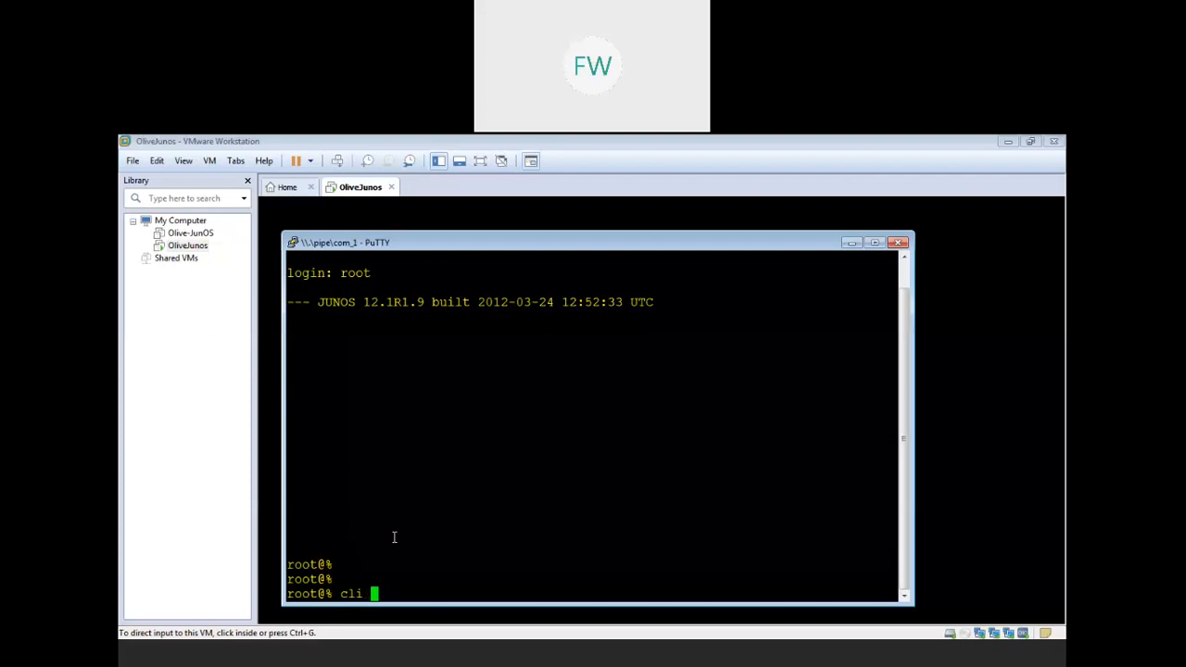
key("Return")
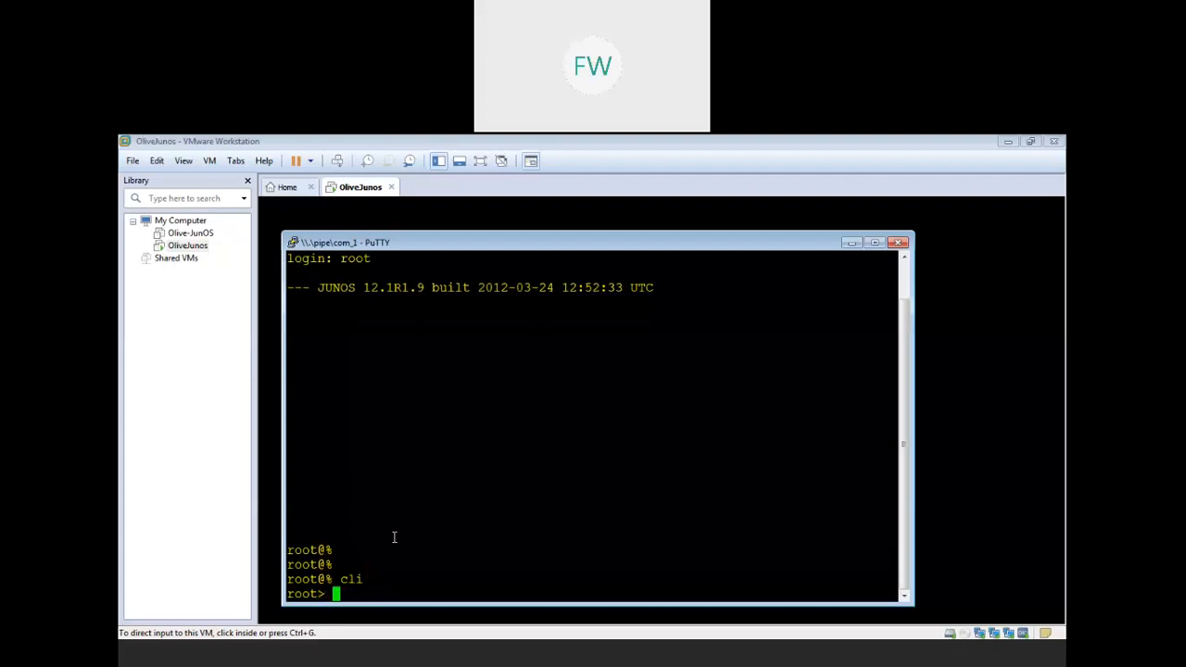
- List the configuration as set commands with 'show configuration | display set | no-more'
type("show configuration ")
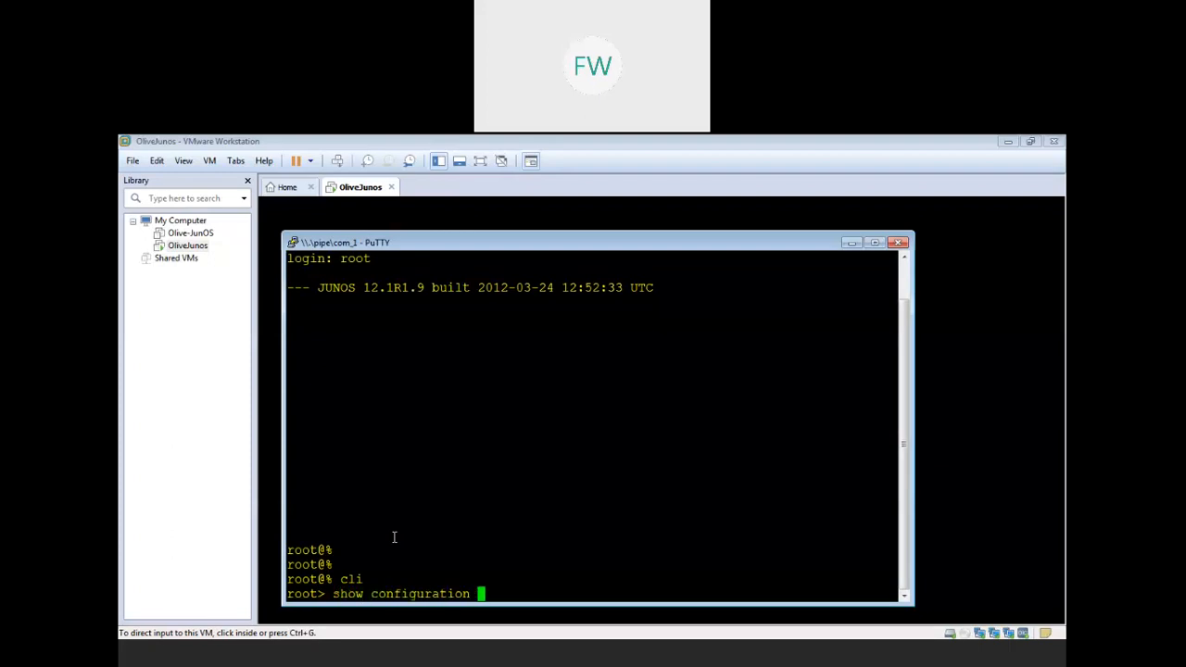
type("| display set | no-more")
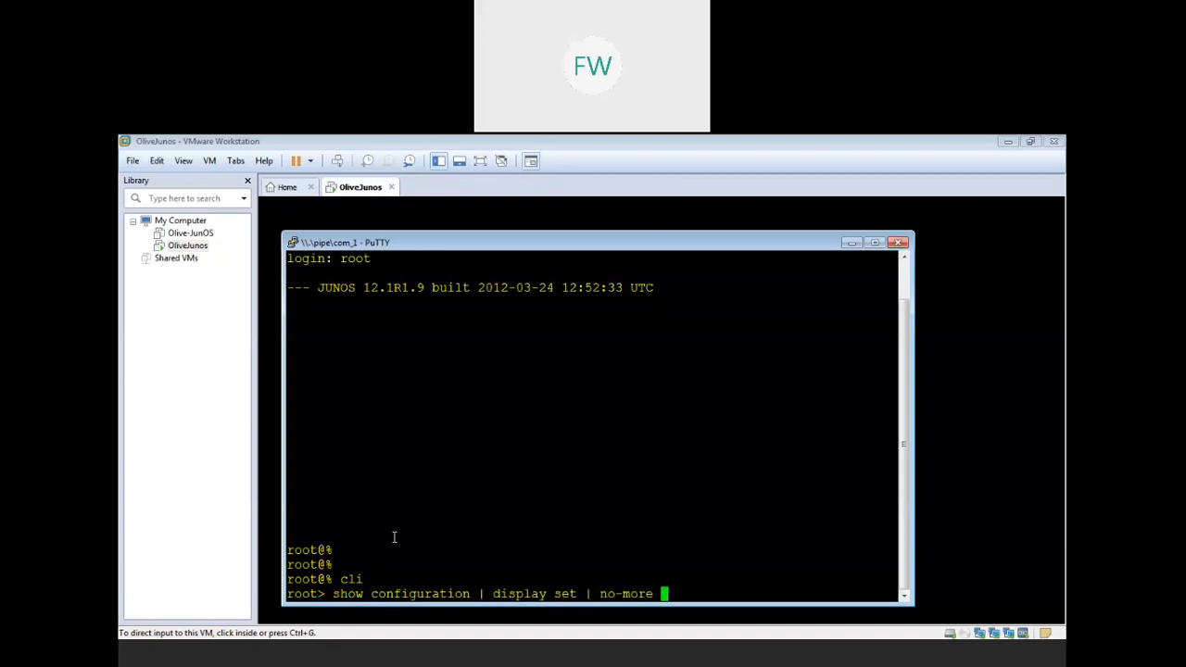
key("Return")
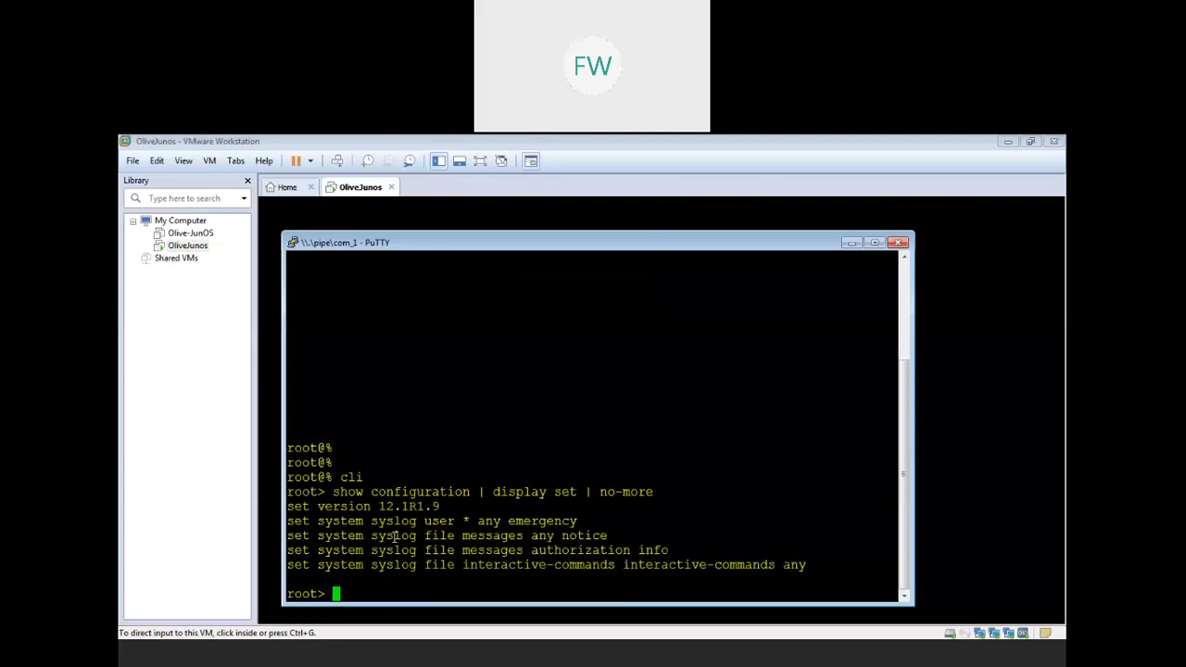
left_click_drag(809, 564, 260, 509)
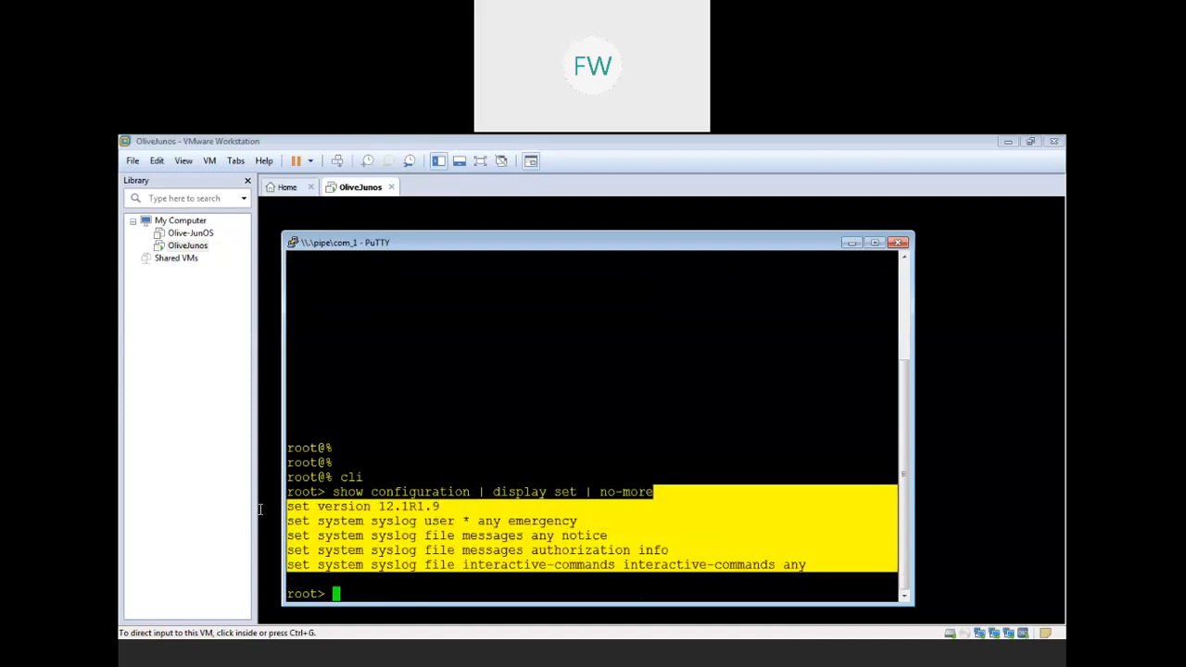
left_click(560, 442)
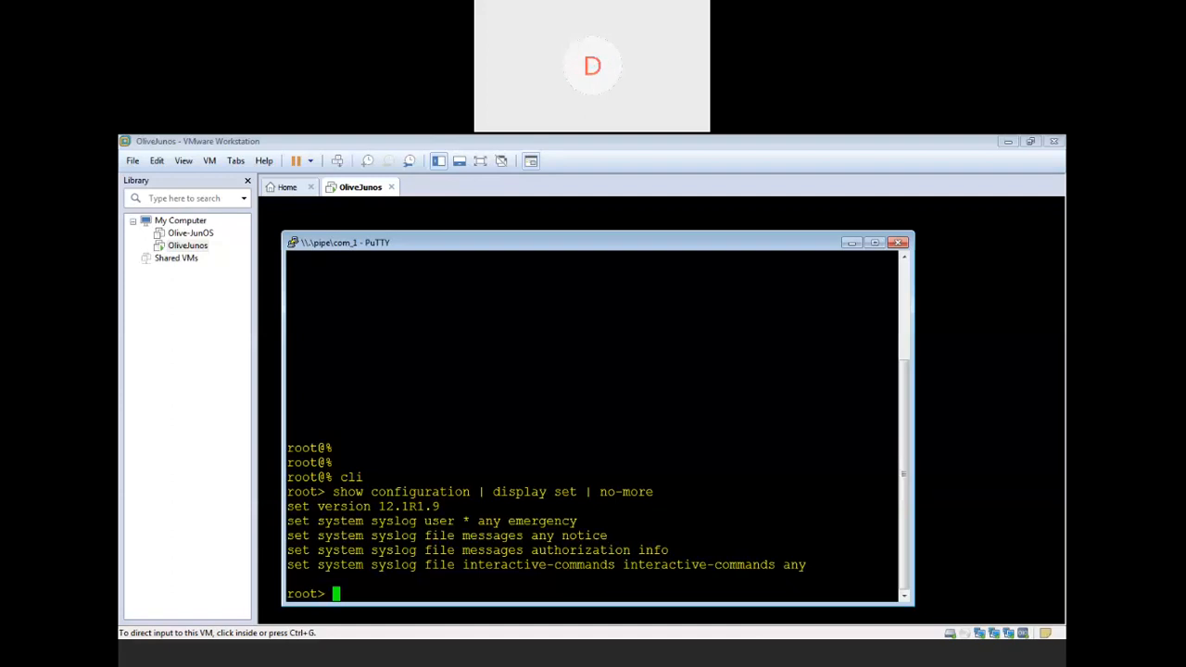
left_click(910, 660)
- Bring WPS Presentation forward and advance from slide 7 to slide 12, the LS1/LS2/LS3 topology diagram
left_click(160, 338)
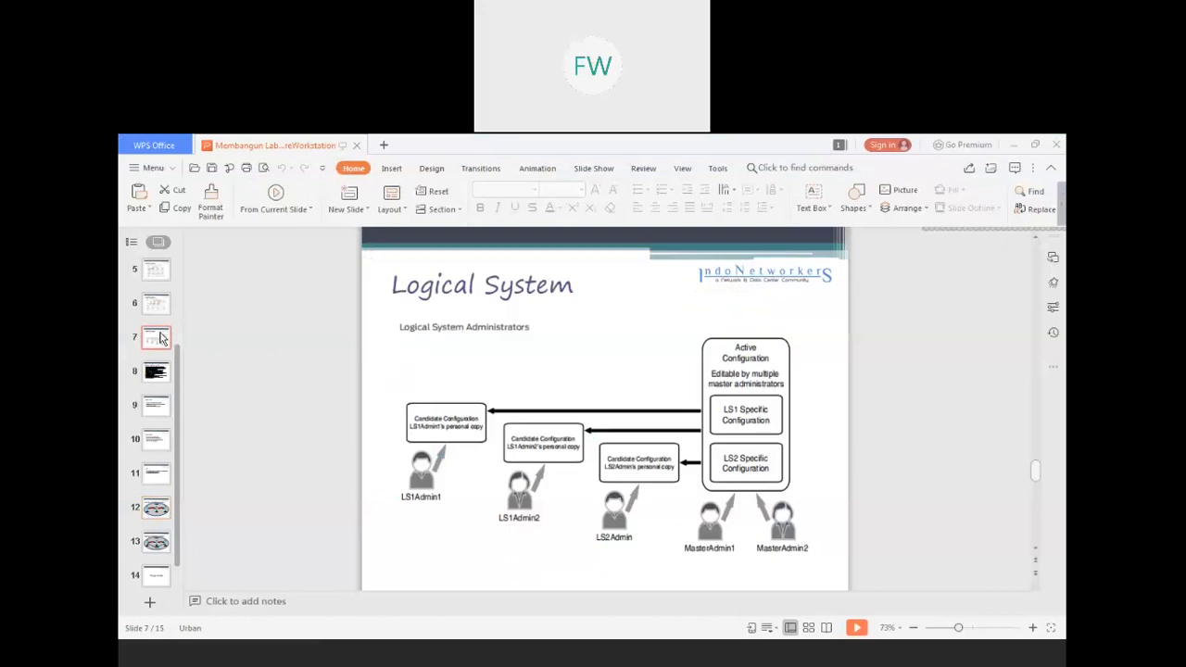
key("Down")
key("Down")
key("Down")
key("Down")
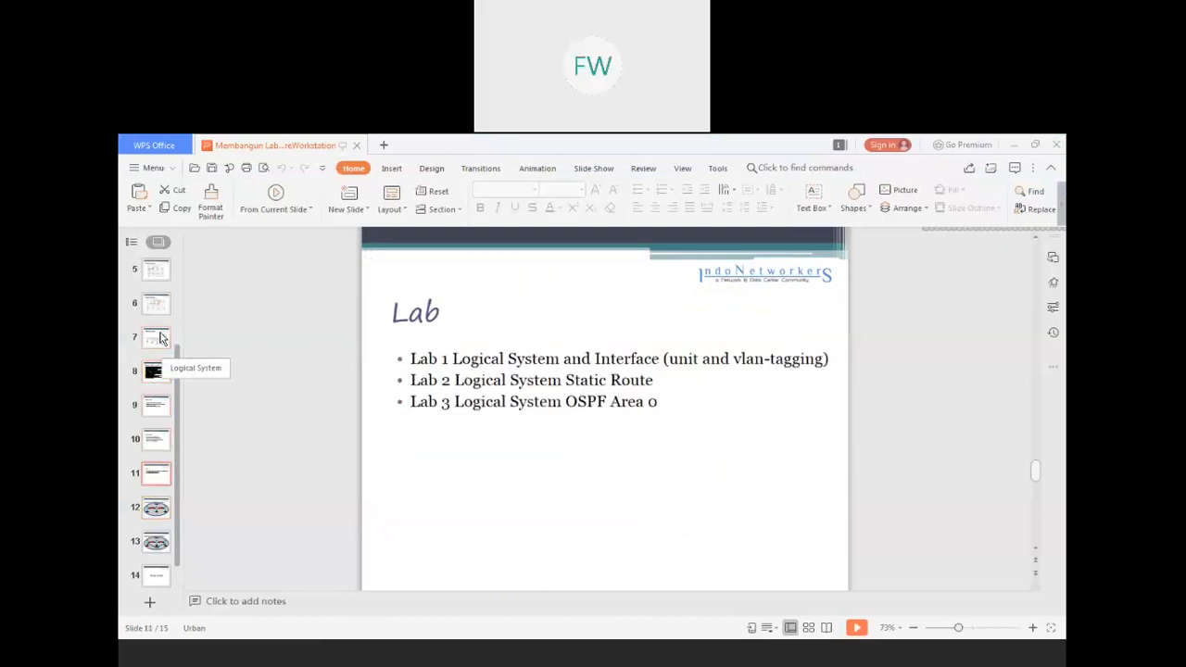
key("Down")
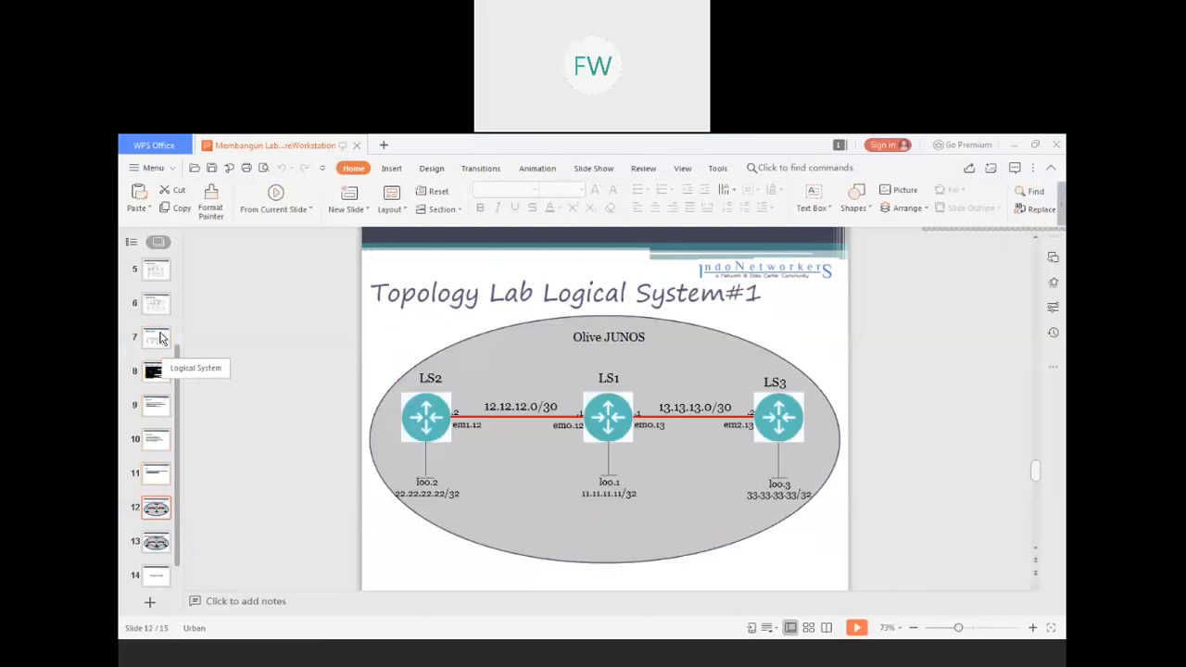